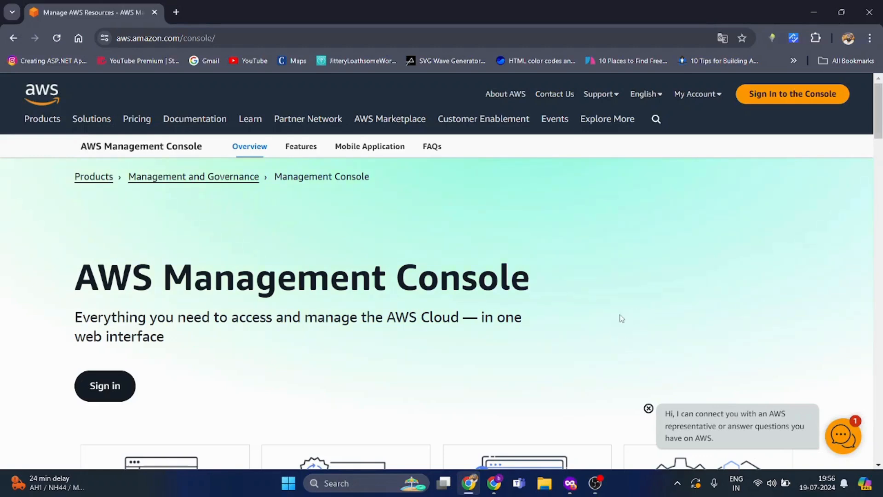
- Close the AWS chat assistant's greeting bubble on the console overview page
{"action": "left_click", "coordinate": [648, 409]}
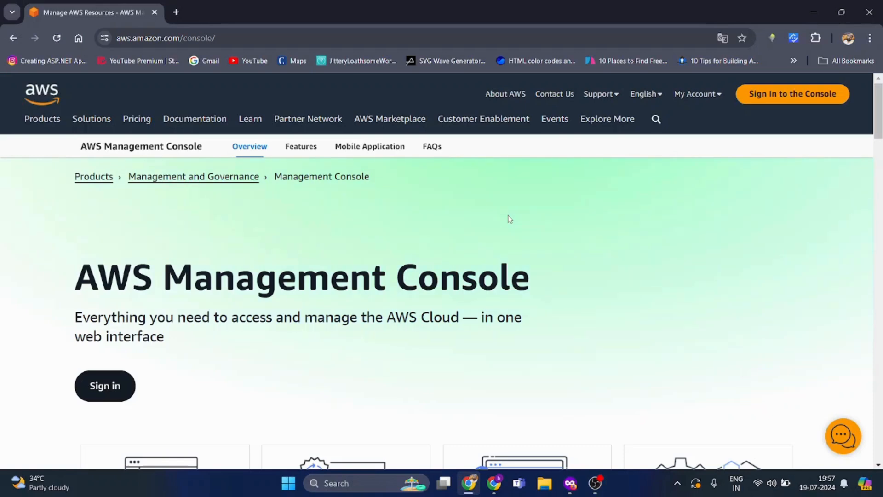
- Start the root-user console sign-in from My Account and enter the root e-mail address
{"action": "left_click", "coordinate": [708, 95]}
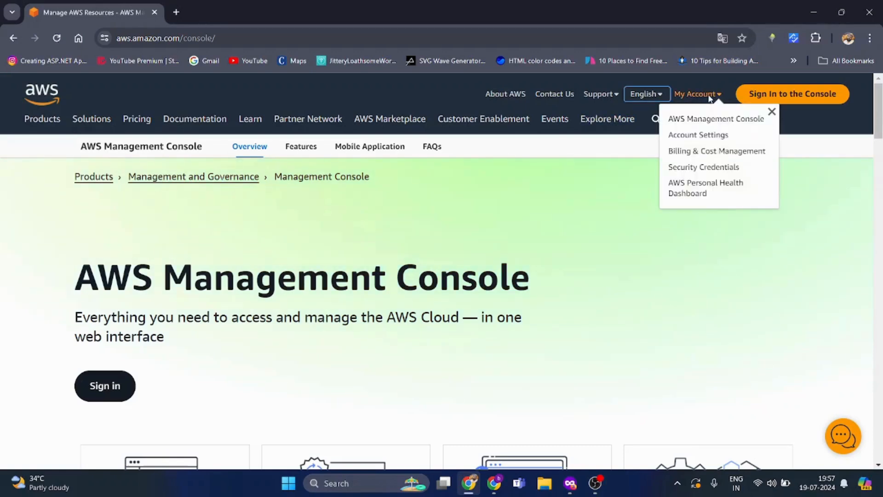
{"action": "left_click", "coordinate": [765, 95]}
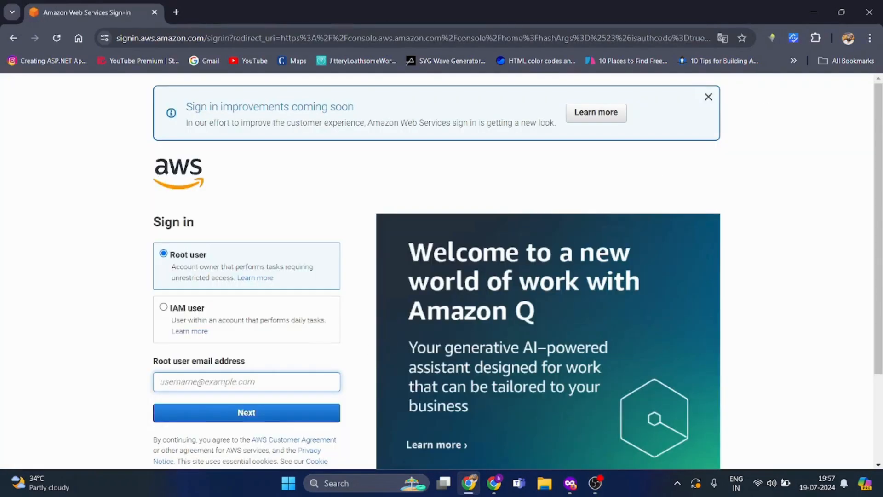
{"action": "left_click", "coordinate": [294, 432]}
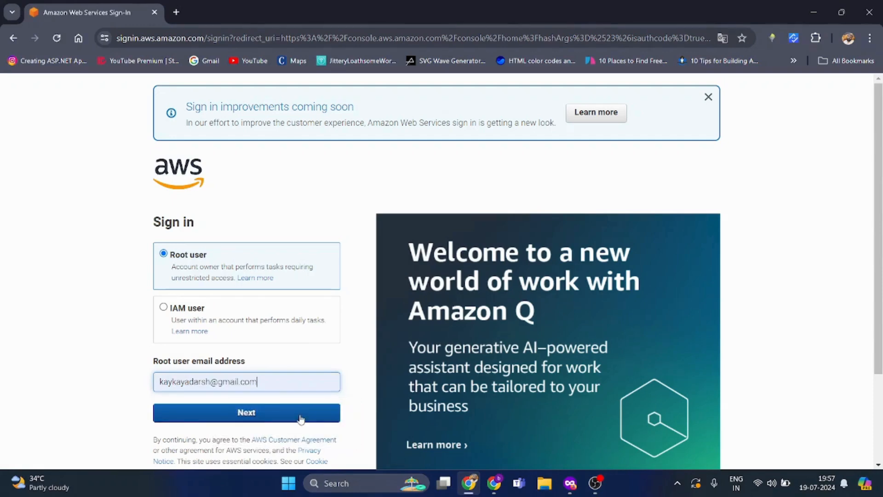
{"action": "left_click_drag", "start_coordinate": [878, 205], "coordinate": [878, 254]}
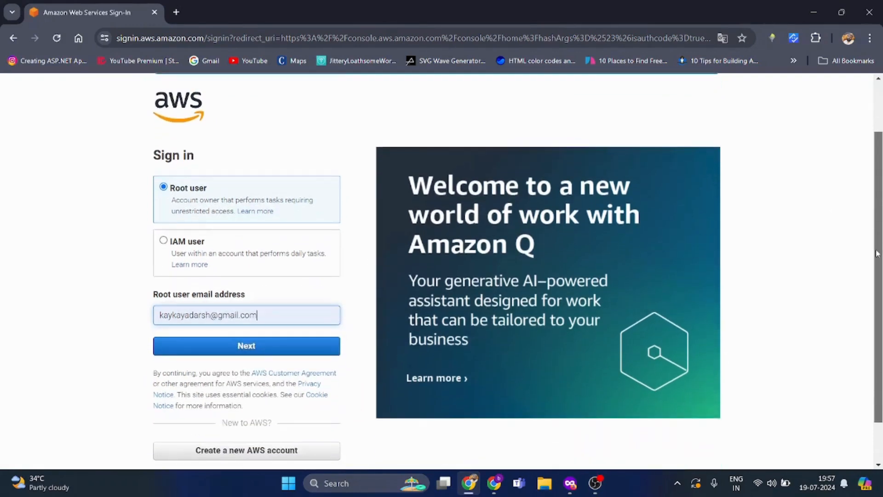
{"action": "left_click", "coordinate": [264, 356]}
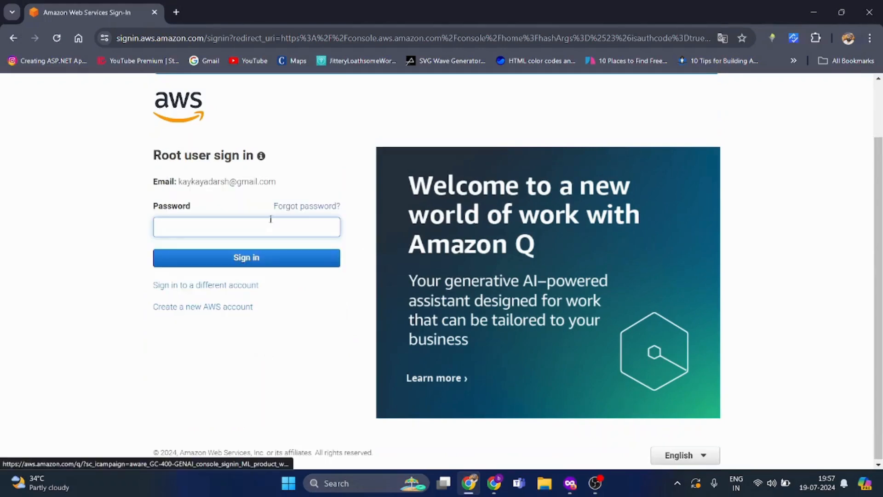
- Enter the account password, retry after the failed attempt, and type the security check characters
{"action": "type", "text": "•••••••••"}
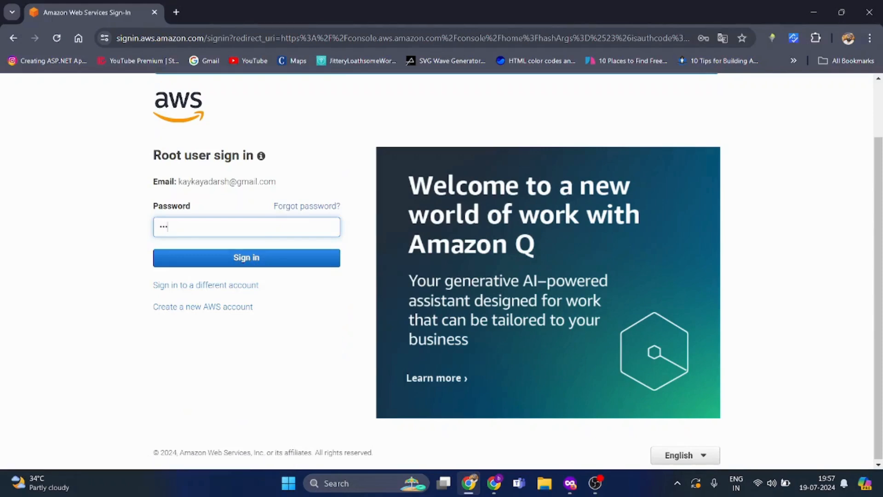
{"action": "type", "text": "••"}
{"action": "key", "text": "Return"}
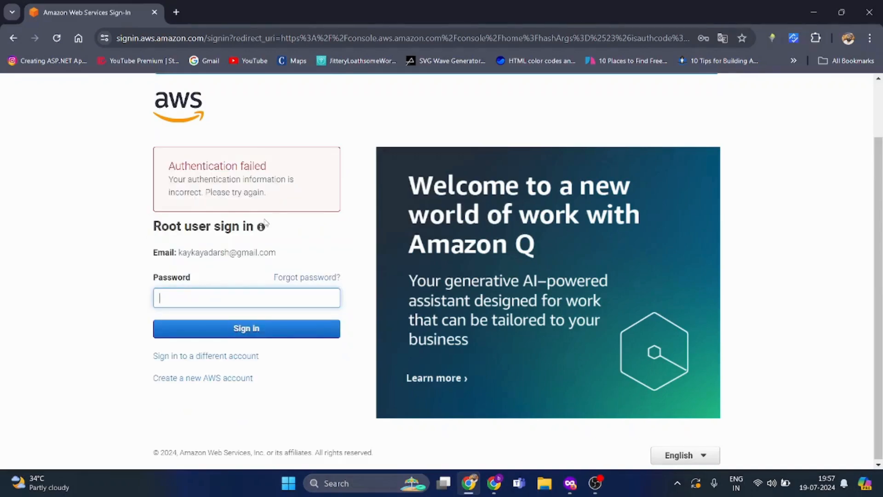
{"action": "type", "text": "••••••••"}
{"action": "key", "text": "Return"}
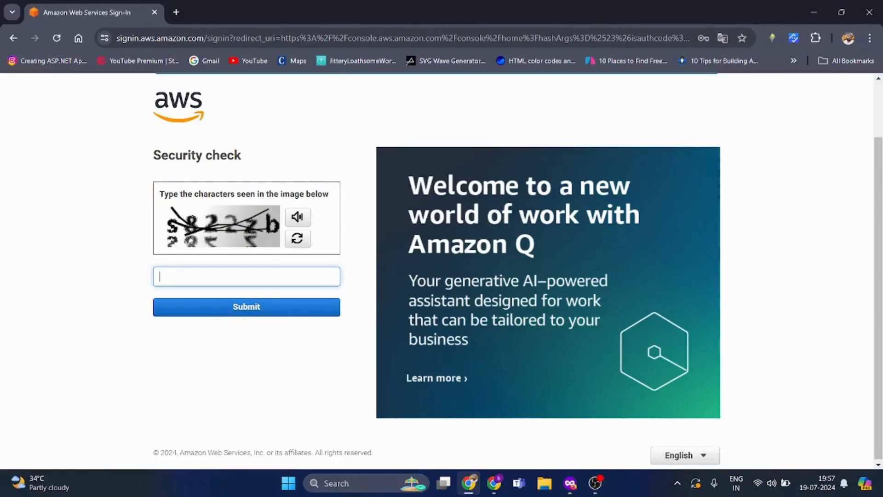
{"action": "type", "text": "s822zb"}
- Submit the security check answer and the emailed verification code to reach Console Home
{"action": "left_click", "coordinate": [258, 304]}
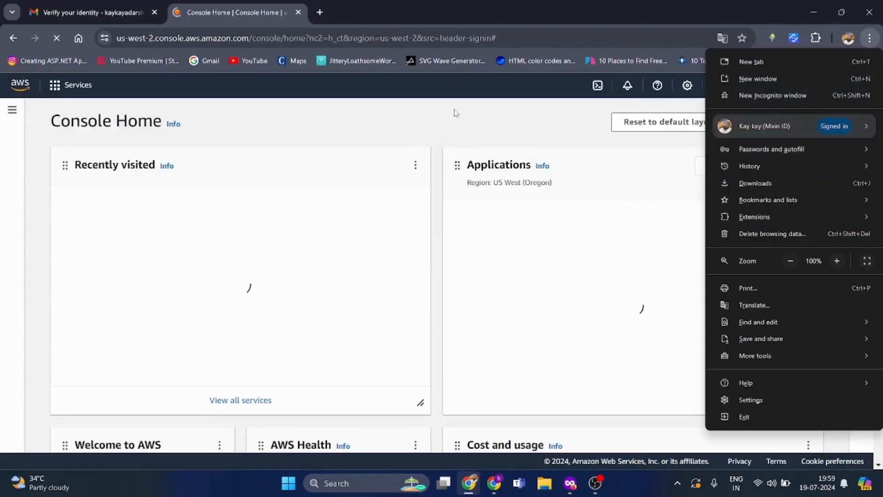
{"action": "left_click", "coordinate": [442, 119]}
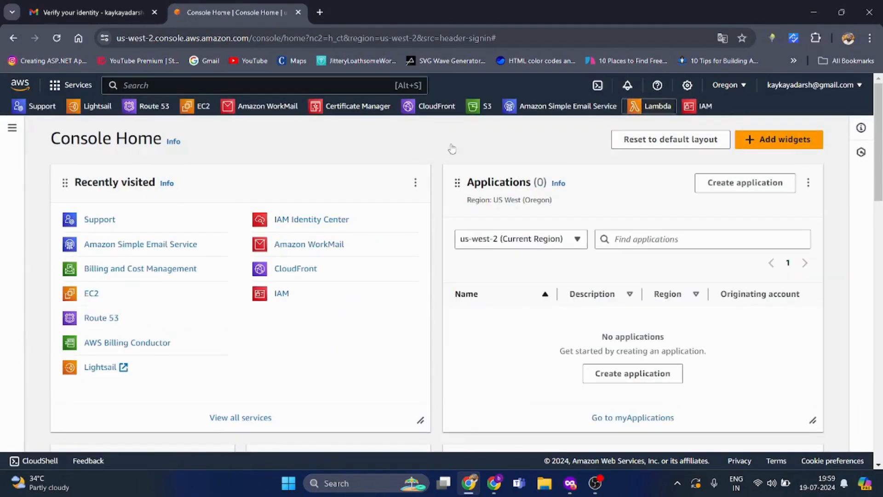
- Go from Console Home to the EC2 dashboard under Recently visited and show the region list
{"action": "left_click", "coordinate": [17, 89]}
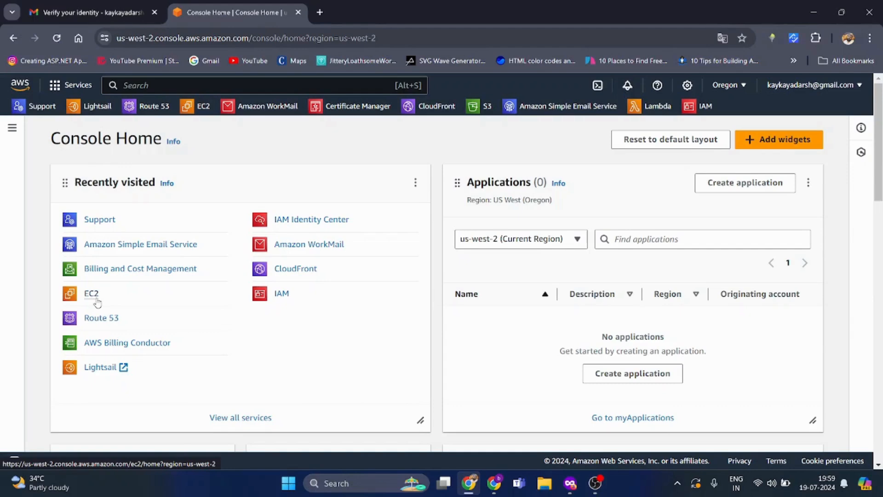
{"action": "left_click", "coordinate": [97, 302]}
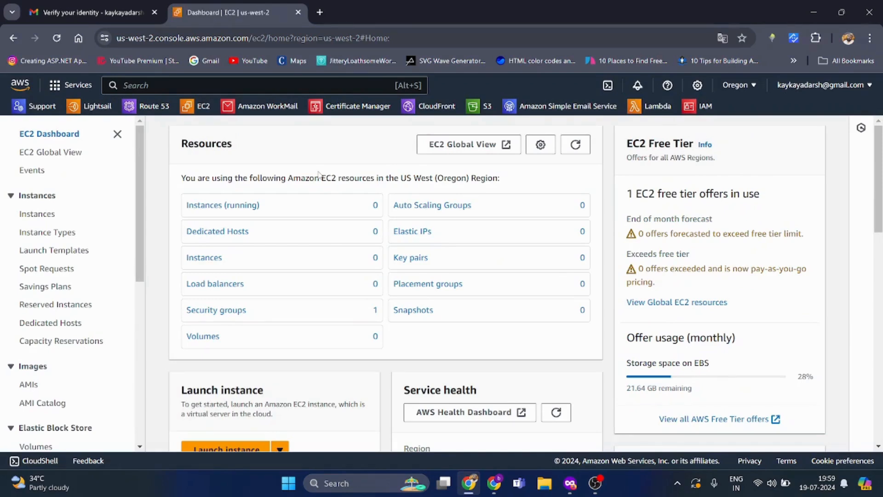
{"action": "left_click", "coordinate": [738, 85]}
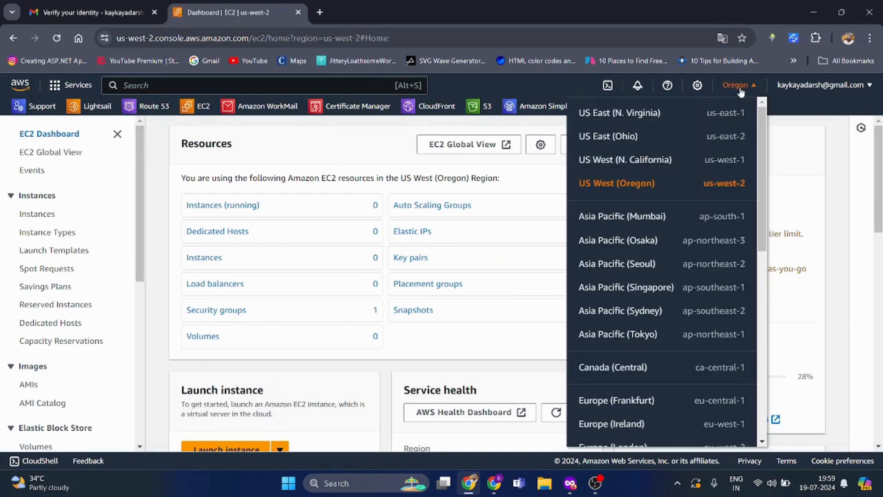
- Switch EC2 to Asia Pacific (Mumbai) and start launching a new instance
{"action": "left_click", "coordinate": [635, 225]}
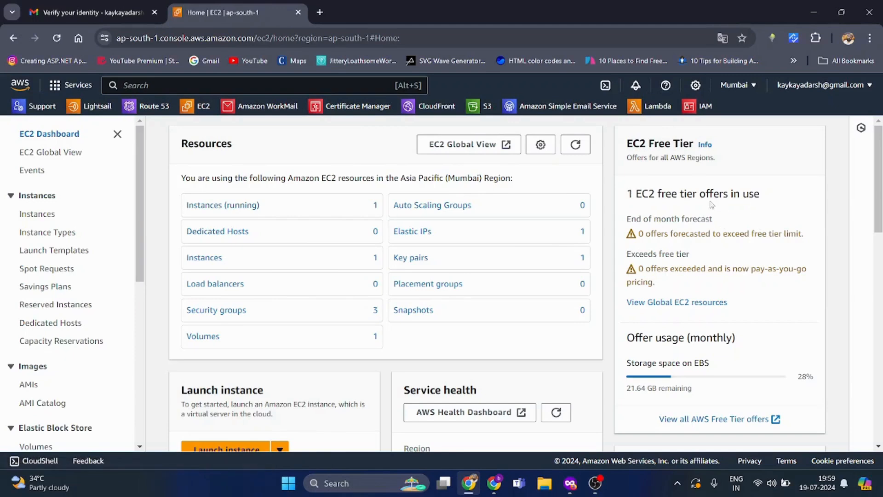
{"action": "left_click_drag", "start_coordinate": [628, 147], "coordinate": [725, 147]}
{"action": "left_click", "coordinate": [765, 166]}
{"action": "scroll", "coordinate": [602, 375], "scroll_direction": "down", "scroll_amount": 4}
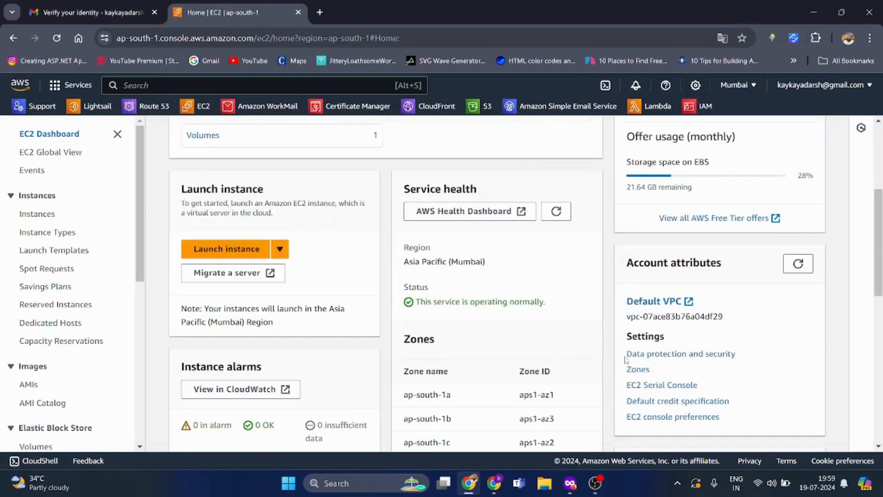
{"action": "scroll", "coordinate": [334, 235], "scroll_direction": "up", "scroll_amount": 4}
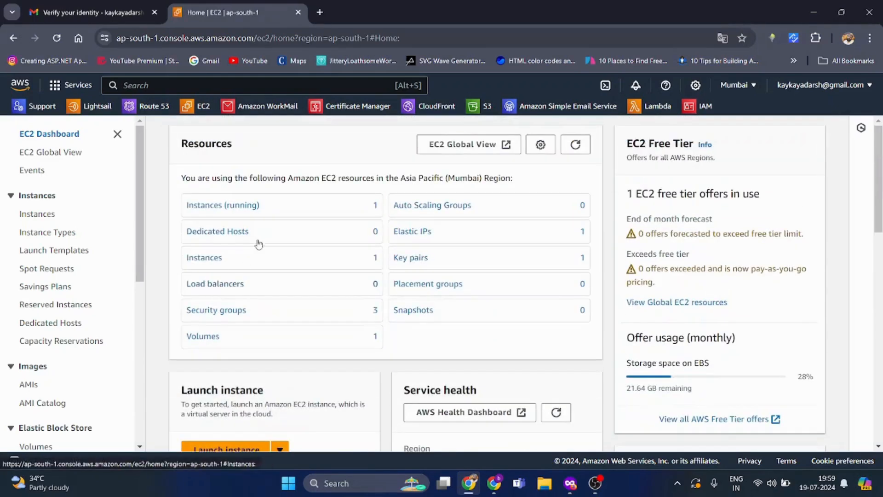
{"action": "scroll", "coordinate": [229, 330], "scroll_direction": "down", "scroll_amount": 4}
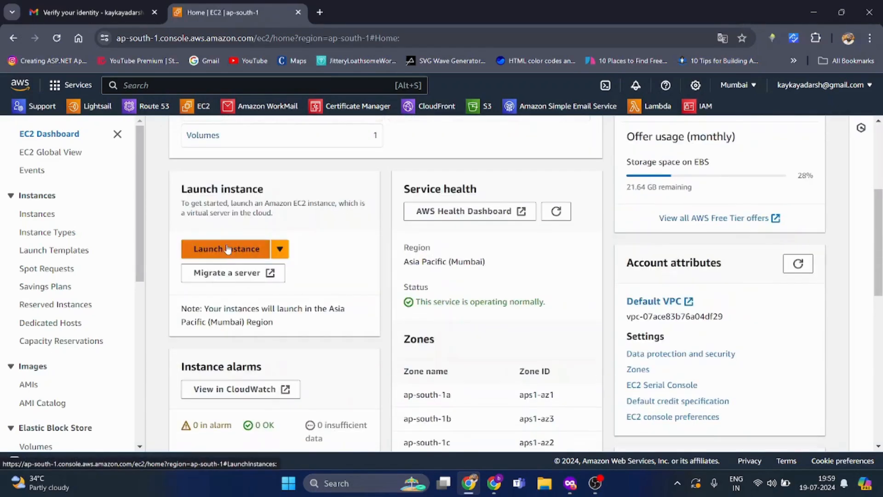
{"action": "left_click", "coordinate": [227, 249]}
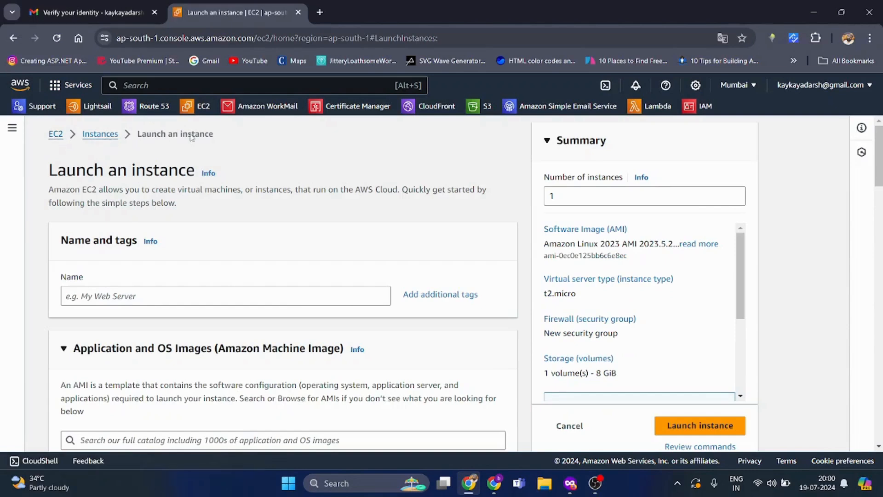
- Name the instance free_ec2_server, keeping the number of instances at 1
{"action": "left_click", "coordinate": [730, 196]}
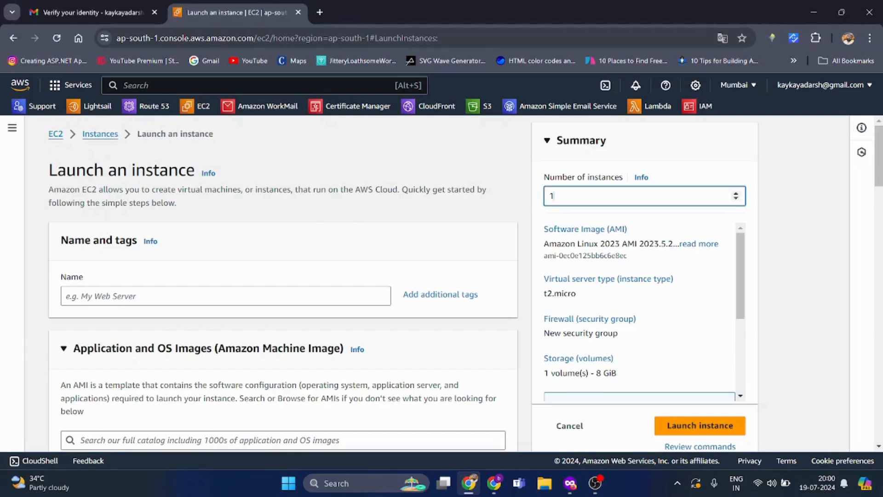
{"action": "left_click", "coordinate": [761, 181]}
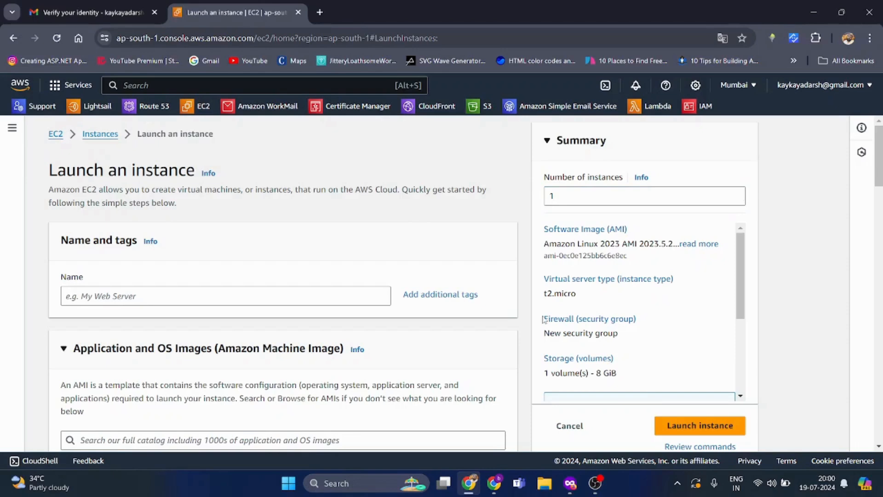
{"action": "left_click", "coordinate": [353, 296]}
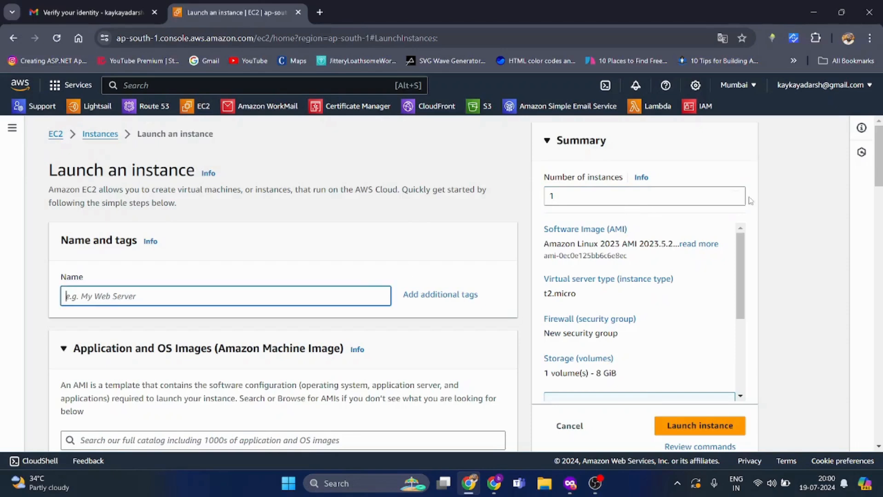
{"action": "left_click", "coordinate": [735, 195]}
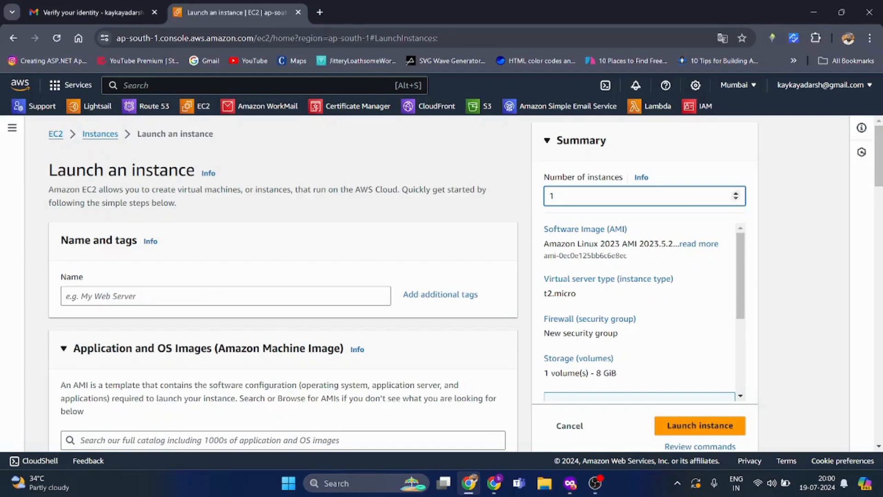
{"action": "left_click", "coordinate": [234, 295]}
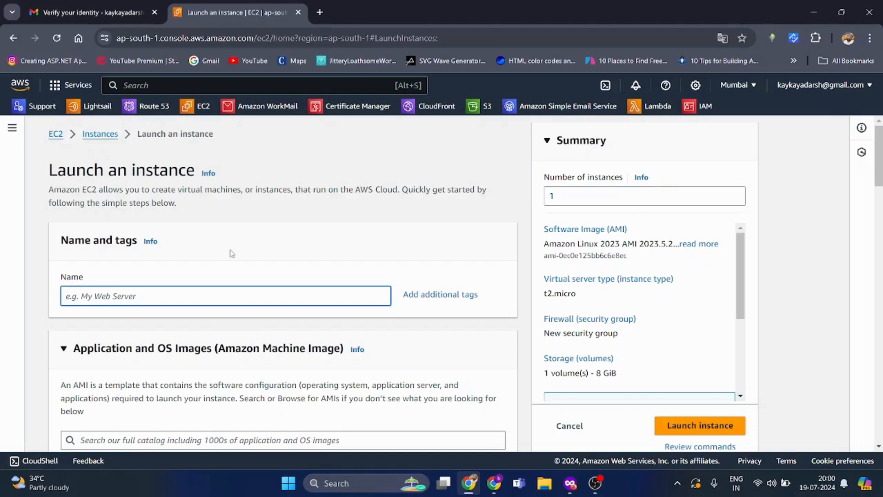
{"action": "type", "text": "free_ec2_server_learn"}
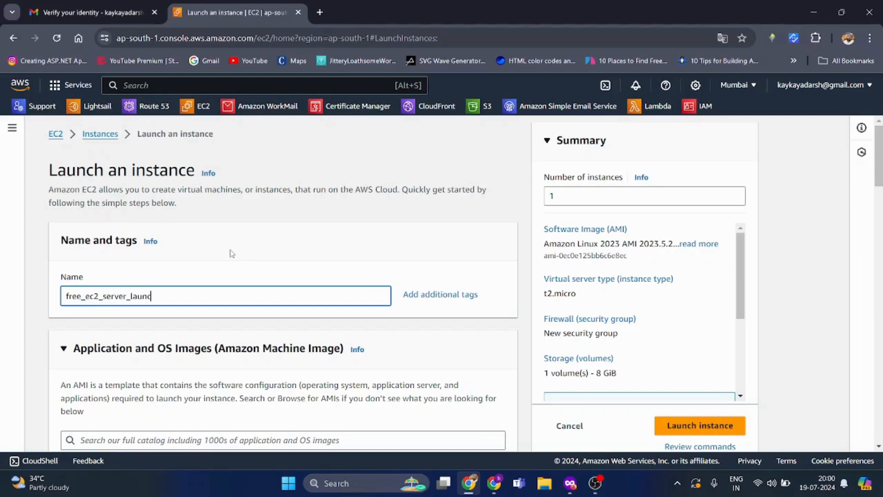
{"action": "key", "text": "BackSpace"}
{"action": "key", "text": "BackSpace"}
{"action": "key", "text": "BackSpace"}
{"action": "key", "text": "BackSpace"}
{"action": "scroll", "coordinate": [232, 253], "scroll_direction": "down", "scroll_amount": 4}
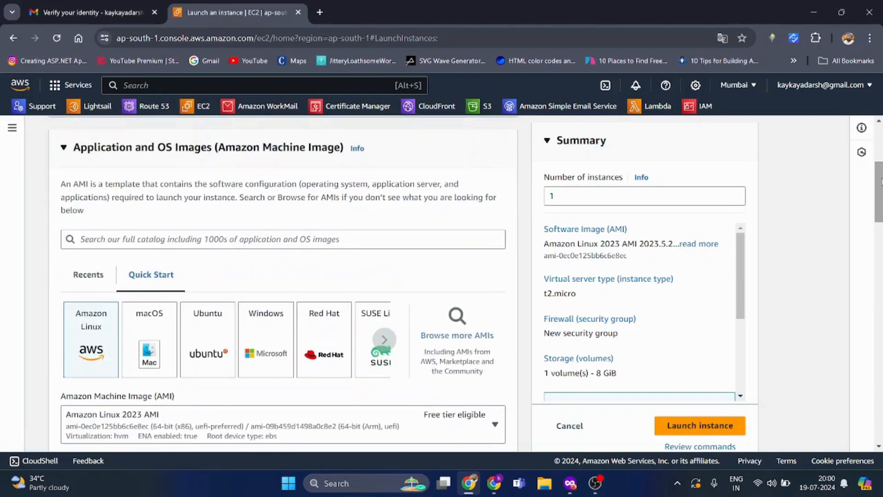
- Pick the Ubuntu Server 24.04 LTS image, accept the setting changes, and keep t2.micro
{"action": "mouse_move", "coordinate": [882, 182]}
{"action": "left_mouse_down"}
{"action": "mouse_move", "coordinate": [882, 194]}
{"action": "mouse_move", "coordinate": [882, 175]}
{"action": "left_mouse_up"}
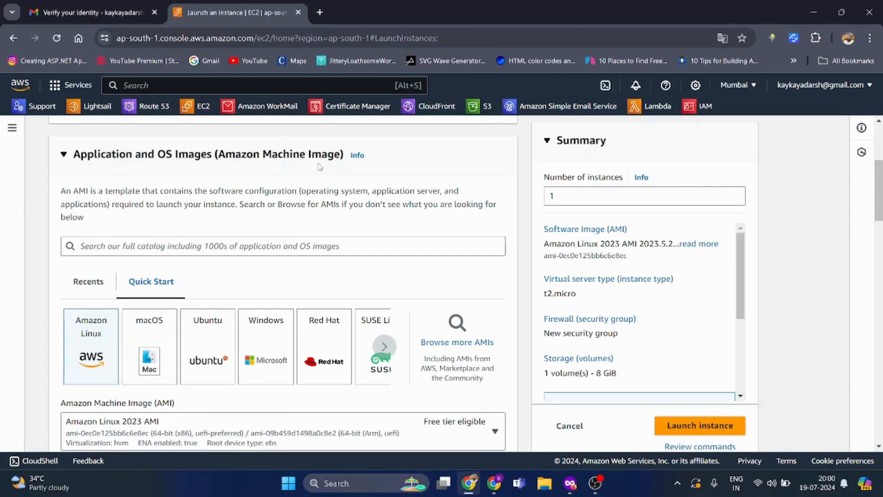
{"action": "left_click", "coordinate": [215, 345]}
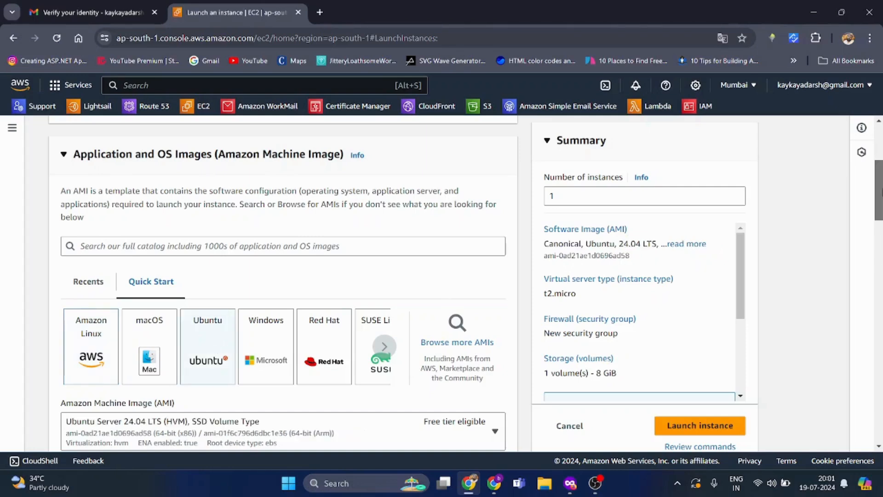
{"action": "left_click_drag", "start_coordinate": [882, 192], "coordinate": [882, 221]}
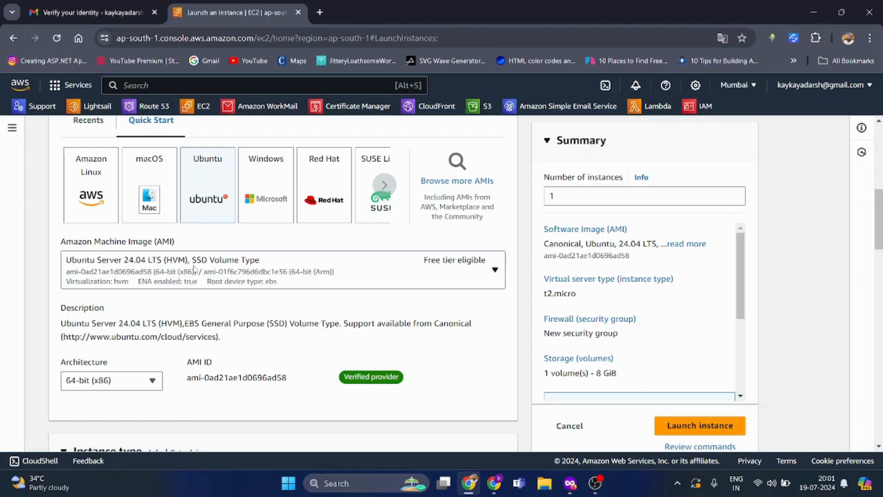
{"action": "left_click", "coordinate": [207, 276]}
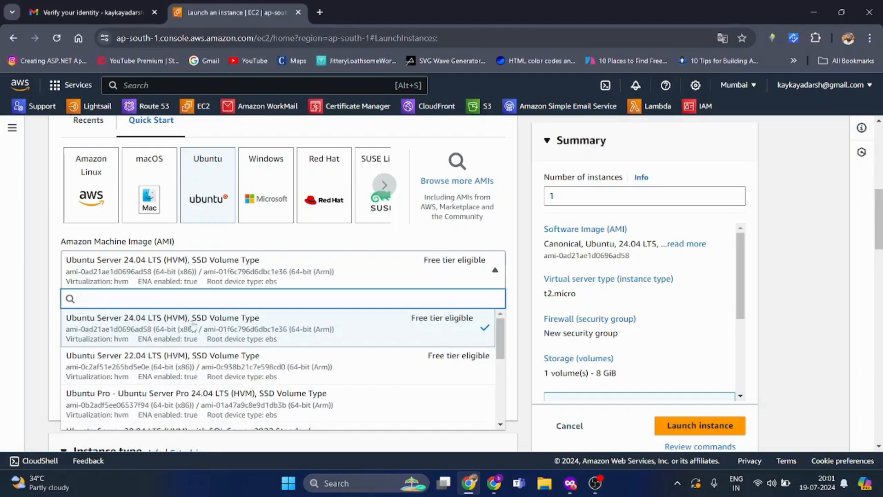
{"action": "left_click", "coordinate": [452, 326]}
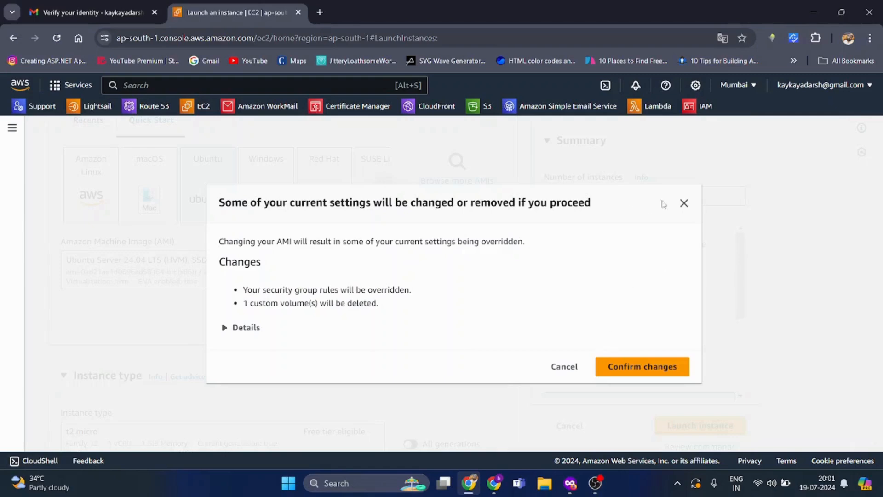
{"action": "left_click", "coordinate": [643, 370]}
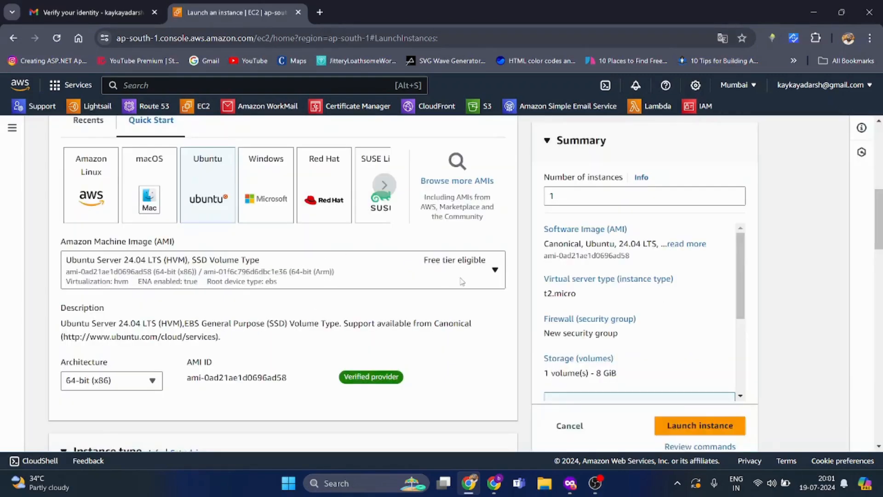
{"action": "left_click_drag", "start_coordinate": [880, 240], "coordinate": [880, 286]}
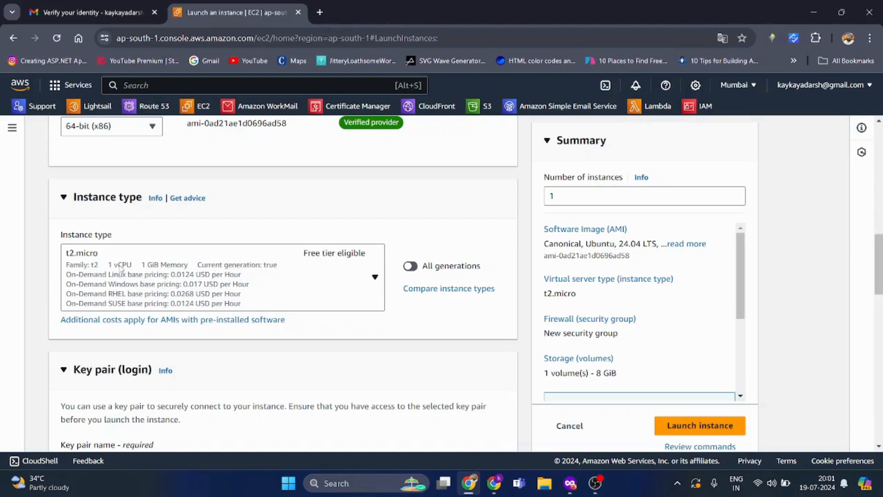
{"action": "left_click", "coordinate": [375, 278]}
{"action": "left_click", "coordinate": [375, 278]}
{"action": "left_click_drag", "start_coordinate": [881, 250], "coordinate": [882, 272]}
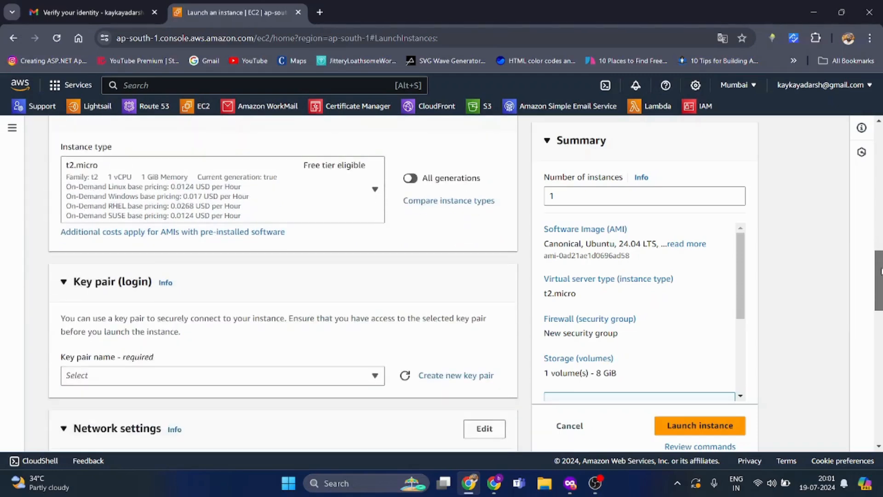
{"action": "left_click", "coordinate": [375, 190]}
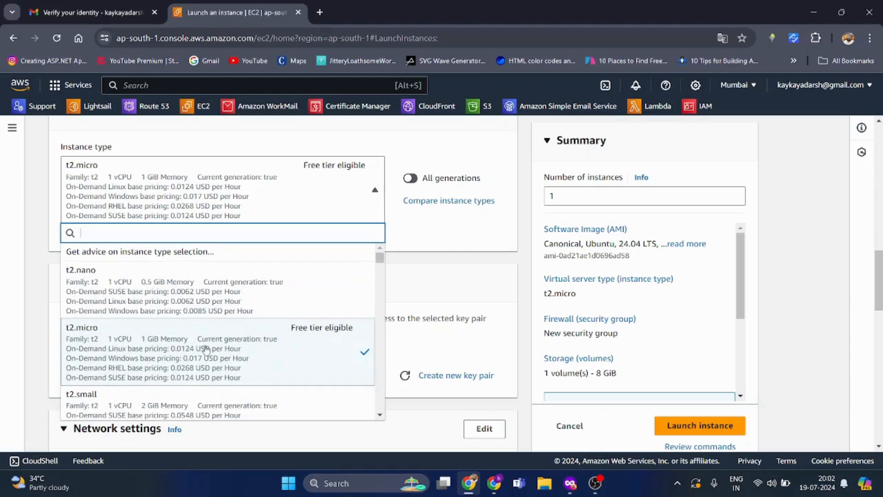
{"action": "scroll", "coordinate": [359, 285], "scroll_direction": "down", "scroll_amount": 3}
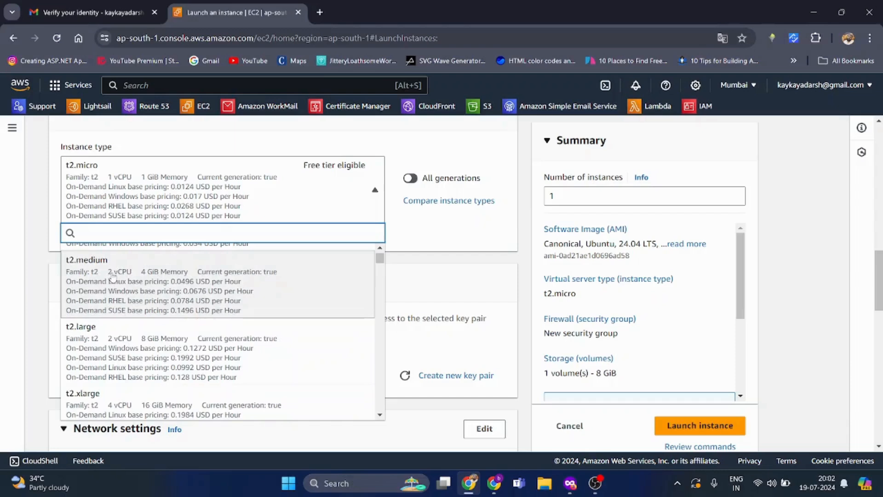
{"action": "scroll", "coordinate": [182, 290], "scroll_direction": "up", "scroll_amount": 5}
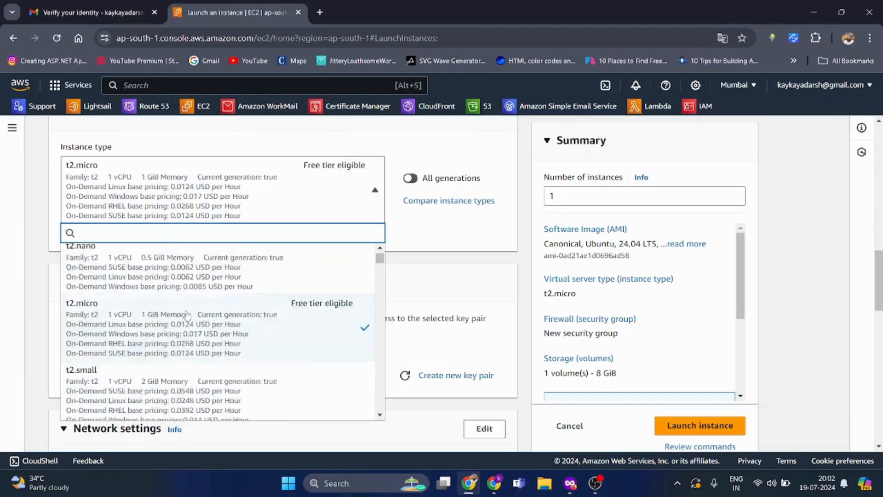
{"action": "scroll", "coordinate": [190, 352], "scroll_direction": "down", "scroll_amount": 8}
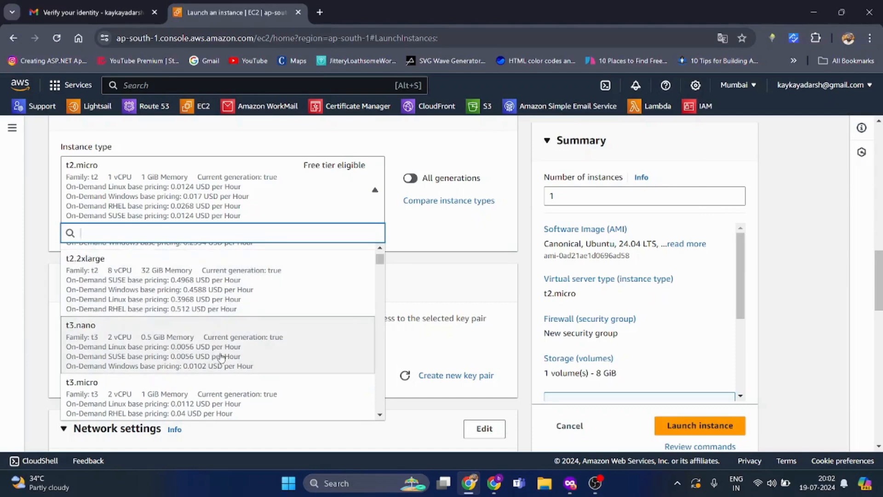
{"action": "scroll", "coordinate": [221, 358], "scroll_direction": "down", "scroll_amount": 4}
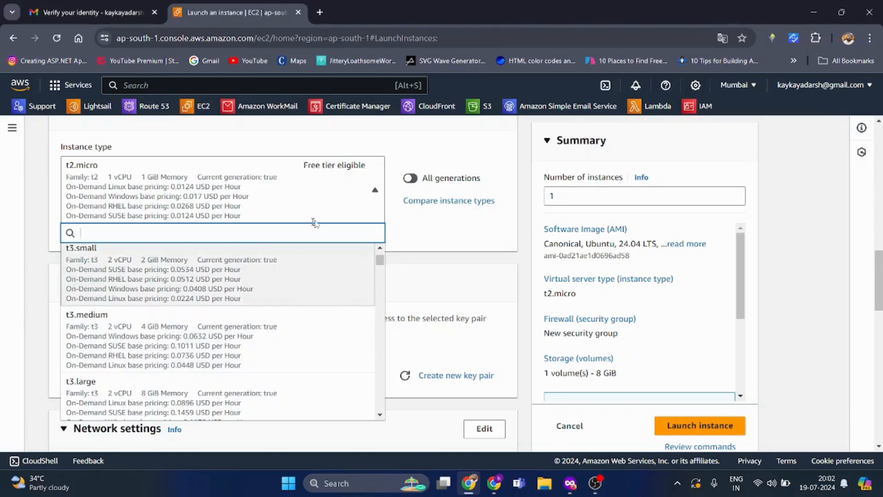
{"action": "left_click", "coordinate": [343, 191]}
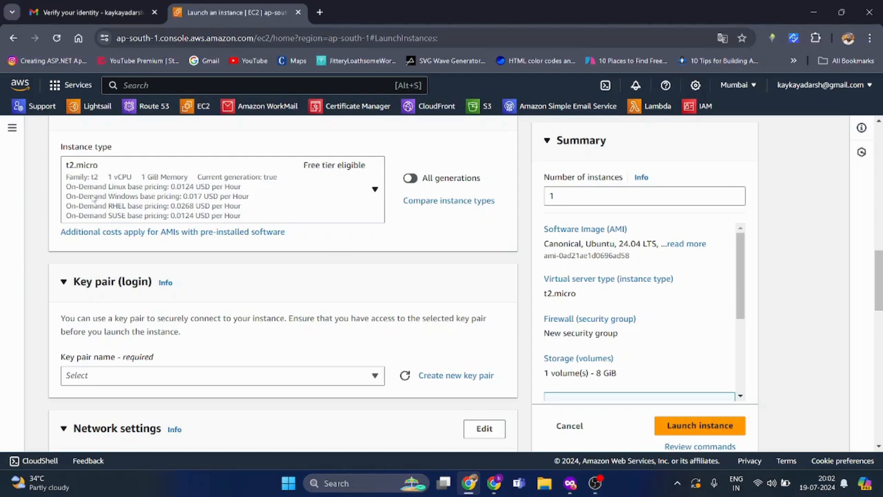
- Select the existing Server_Key_Pair as the instance's login key pair
{"action": "scroll", "coordinate": [860, 267], "scroll_direction": "down", "scroll_amount": 3}
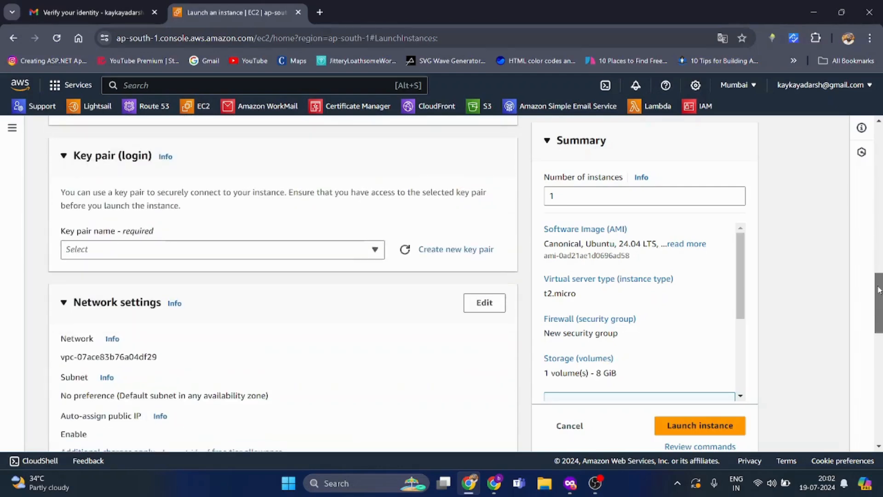
{"action": "left_click", "coordinate": [186, 249]}
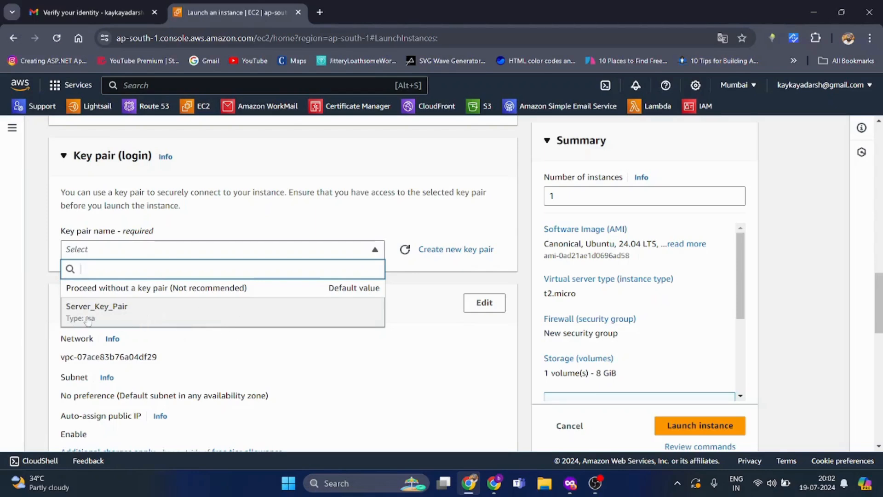
{"action": "left_click", "coordinate": [191, 317]}
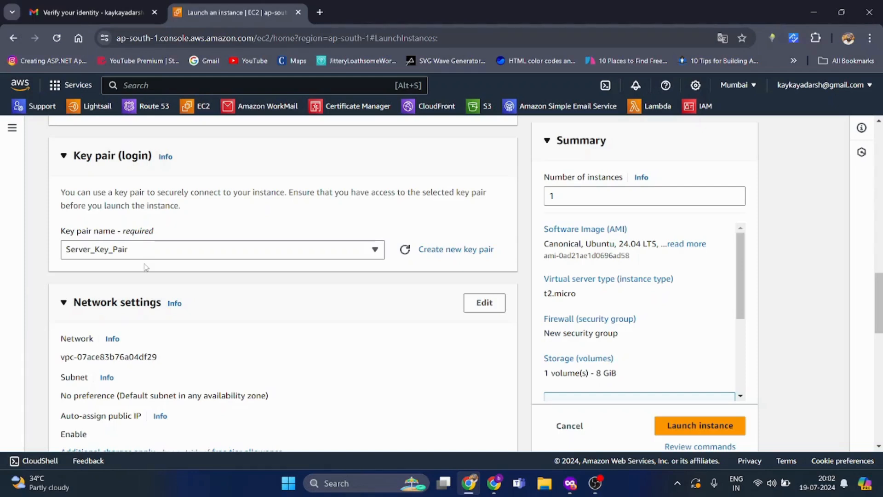
{"action": "left_click", "coordinate": [175, 252]}
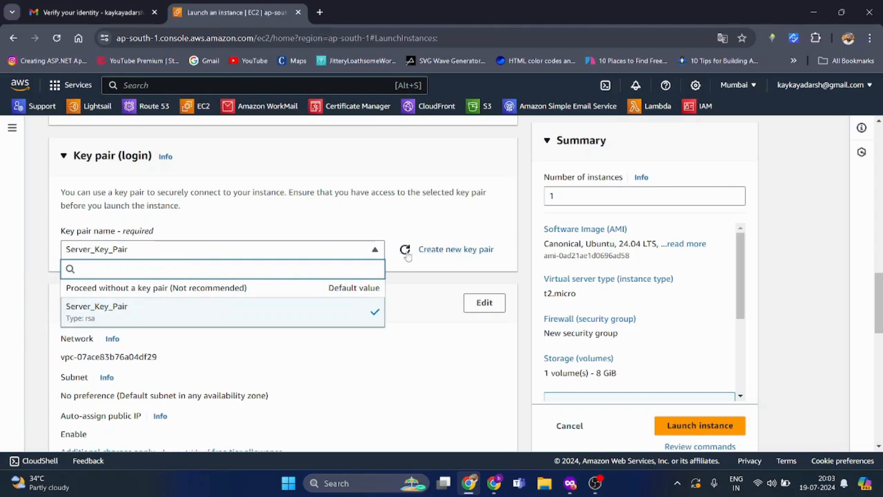
{"action": "left_click", "coordinate": [342, 255]}
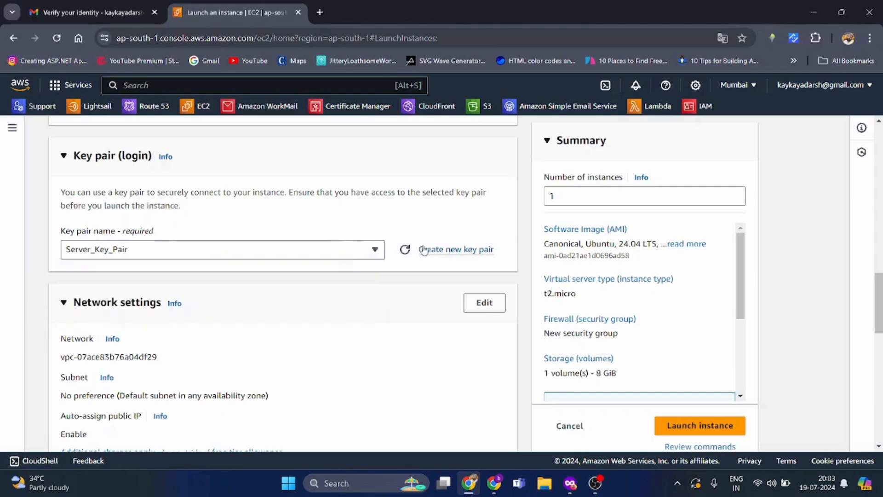
- Create the RSA .pem key pair free_ec2_server_key_pair and confirm its file downloaded
{"action": "left_click", "coordinate": [452, 251]}
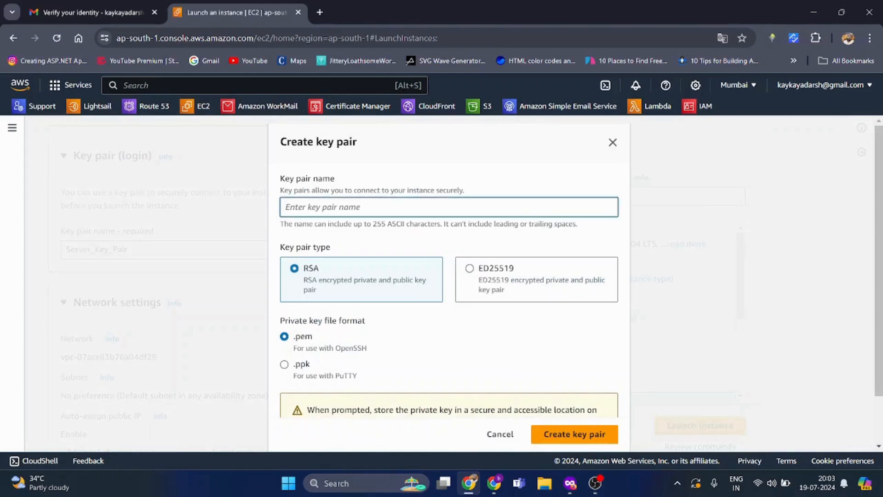
{"action": "type", "text": "free_ec2_server_key_pair"}
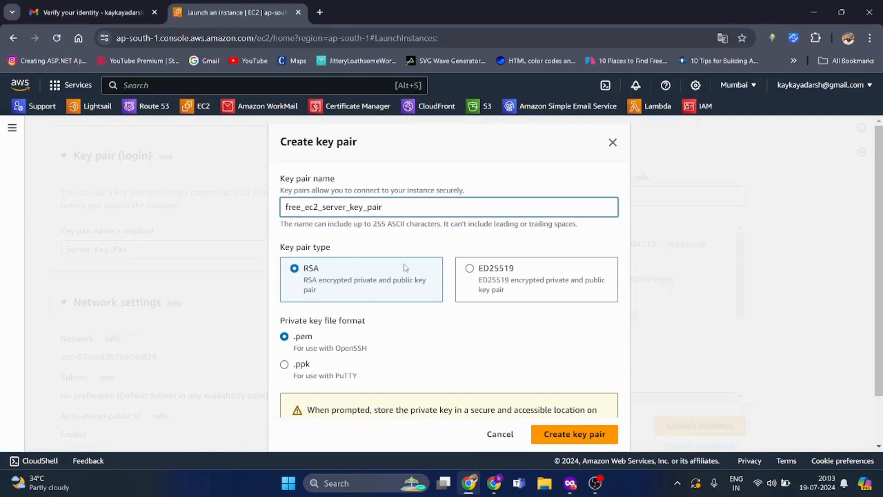
{"action": "scroll", "coordinate": [404, 266], "scroll_direction": "down", "scroll_amount": 1}
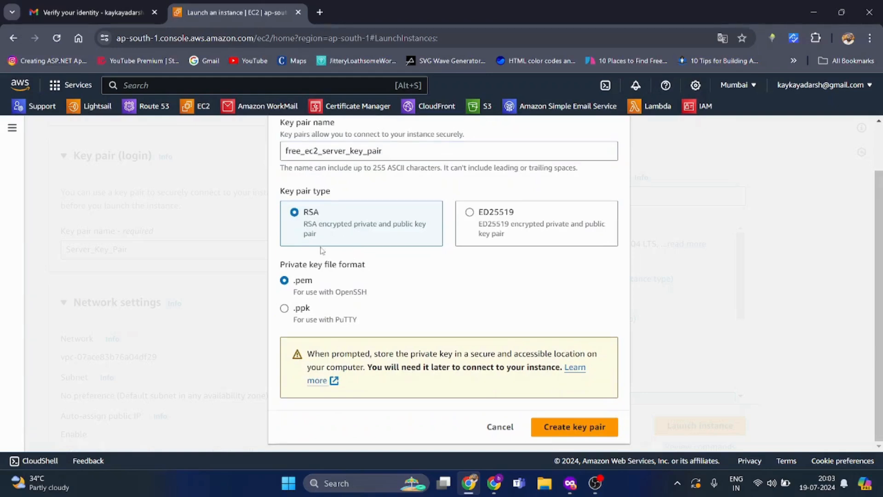
{"action": "left_click", "coordinate": [569, 430]}
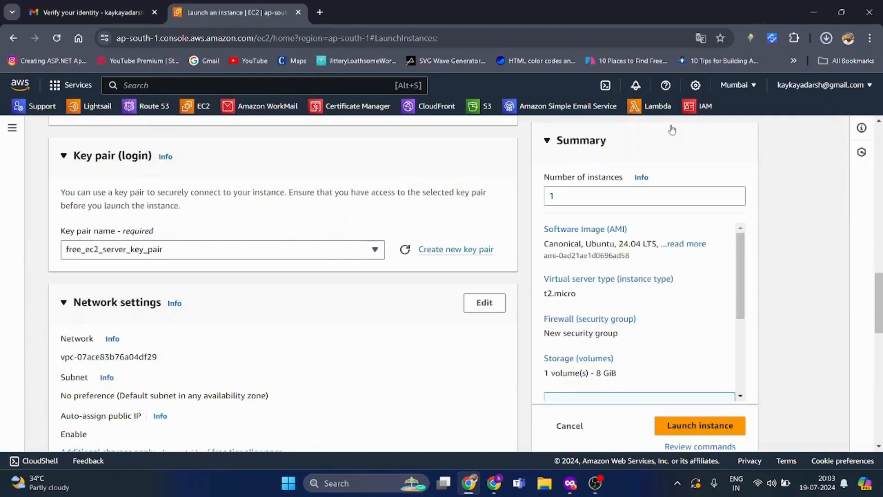
{"action": "left_click", "coordinate": [827, 38]}
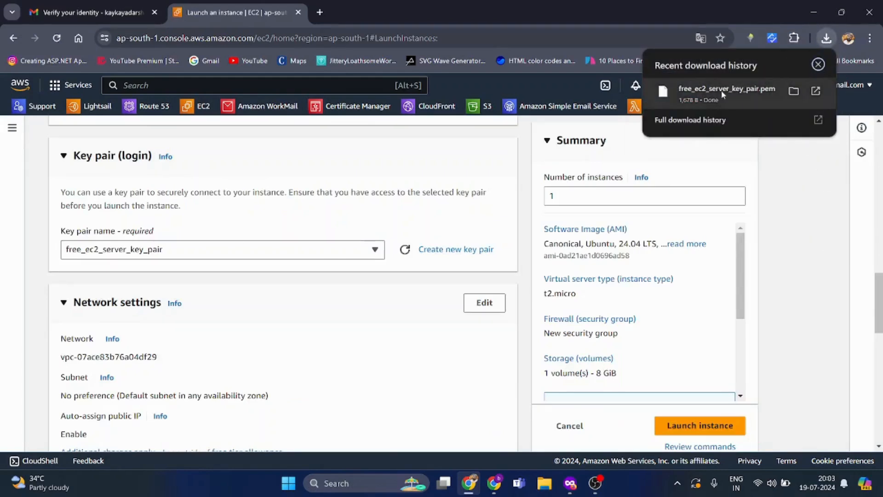
{"action": "left_click", "coordinate": [782, 299]}
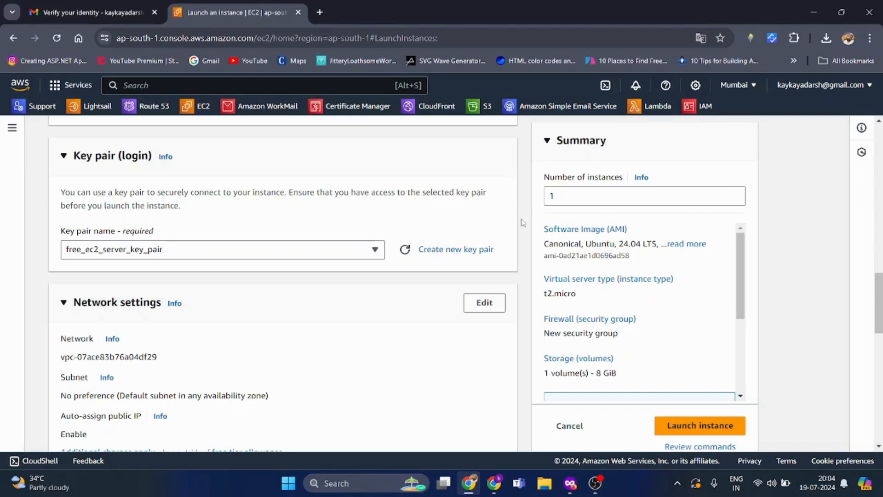
- In Network settings, allow HTTPS and HTTP traffic from the internet alongside SSH
{"action": "scroll", "coordinate": [522, 223], "scroll_direction": "down", "scroll_amount": 4}
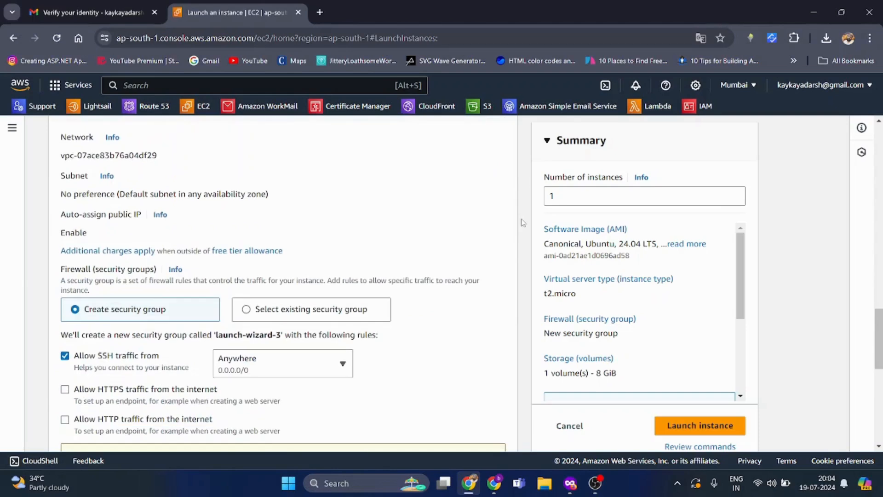
{"action": "scroll", "coordinate": [522, 223], "scroll_direction": "up", "scroll_amount": 4}
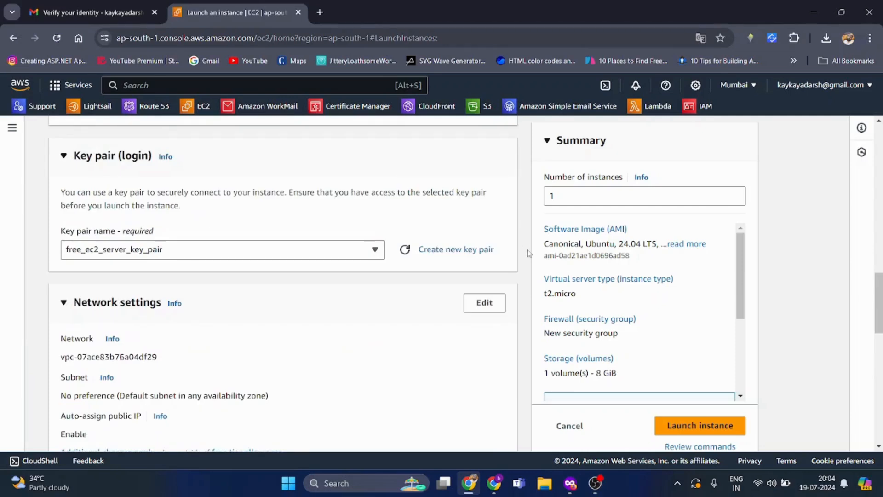
{"action": "scroll", "coordinate": [529, 253], "scroll_direction": "down", "scroll_amount": 4}
{"action": "scroll", "coordinate": [315, 266], "scroll_direction": "up", "scroll_amount": 8}
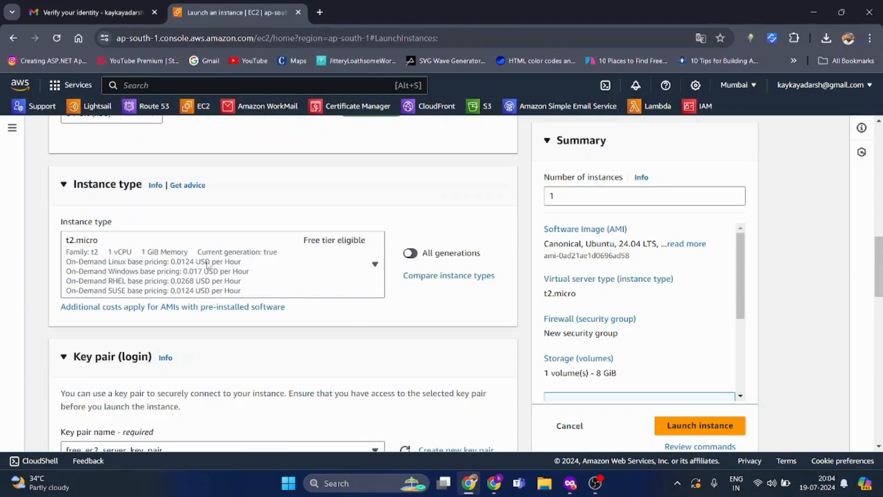
{"action": "scroll", "coordinate": [199, 253], "scroll_direction": "down", "scroll_amount": 4}
{"action": "scroll", "coordinate": [201, 254], "scroll_direction": "down", "scroll_amount": 4}
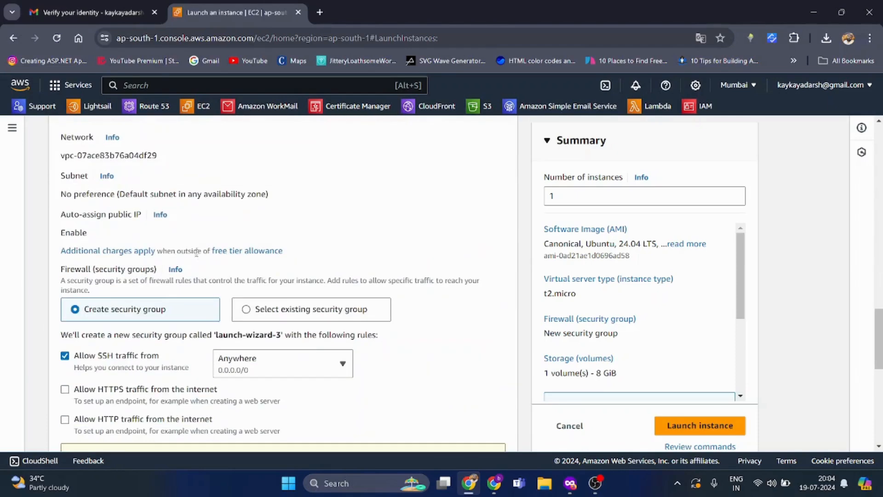
{"action": "scroll", "coordinate": [140, 297], "scroll_direction": "down", "scroll_amount": 4}
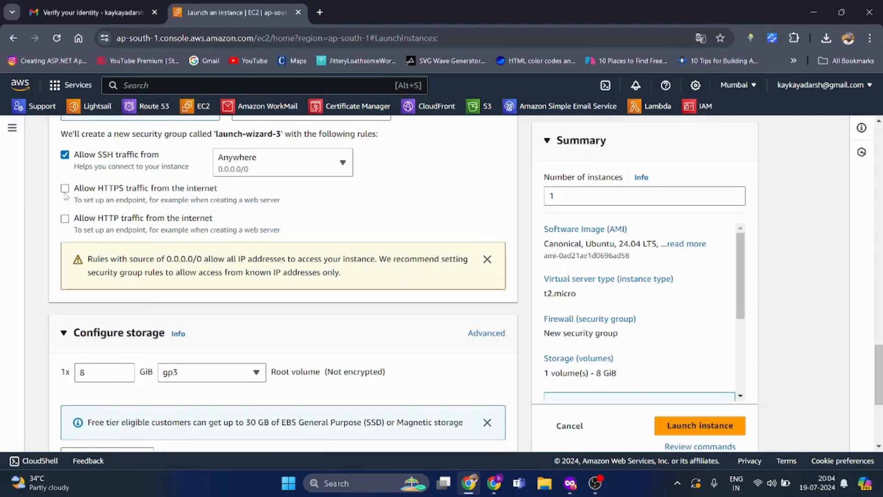
{"action": "left_click", "coordinate": [65, 189]}
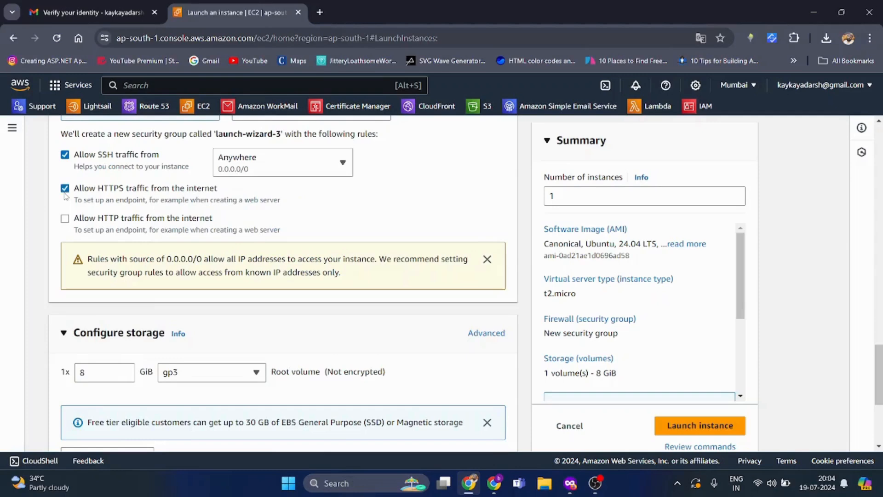
{"action": "left_click", "coordinate": [66, 220]}
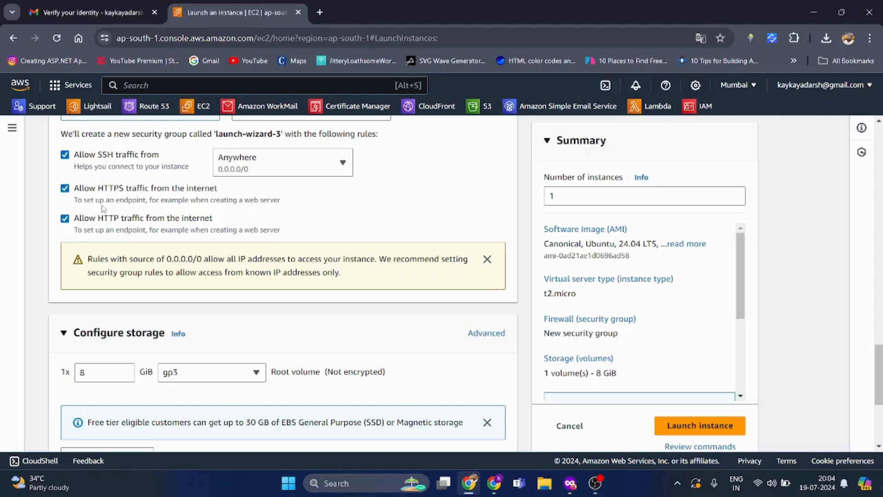
{"action": "scroll", "coordinate": [281, 197], "scroll_direction": "down", "scroll_amount": 4}
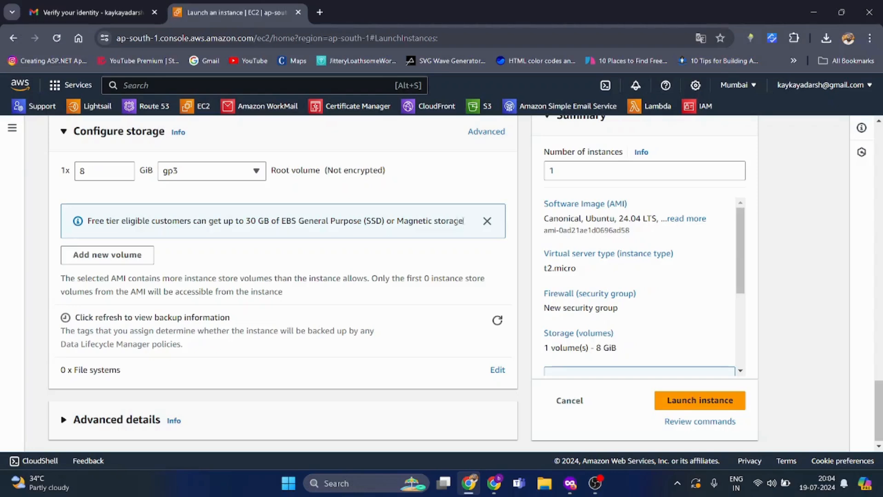
- Change the root volume size from 8 GiB to the 30 GiB free-tier limit
{"action": "left_click", "coordinate": [83, 171]}
{"action": "key", "text": "BackSpace"}
{"action": "type", "text": "30"}
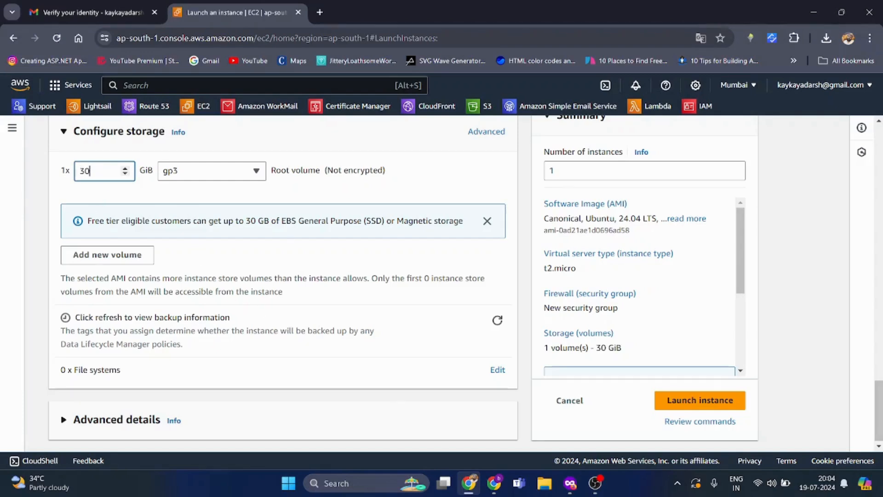
{"action": "left_click_drag", "start_coordinate": [246, 220], "coordinate": [467, 228]}
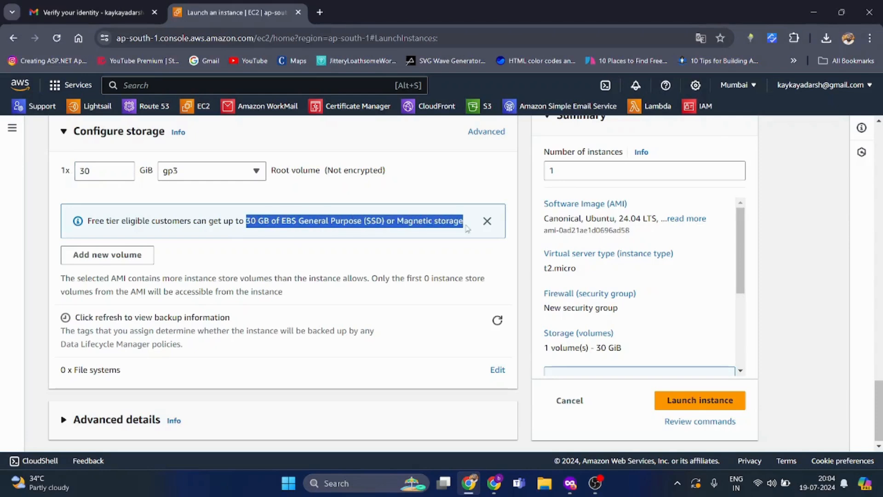
{"action": "left_click", "coordinate": [467, 185]}
- Refresh the backup policy information, then return to the 30 GiB root volume
{"action": "scroll", "coordinate": [617, 255], "scroll_direction": "down", "scroll_amount": 3}
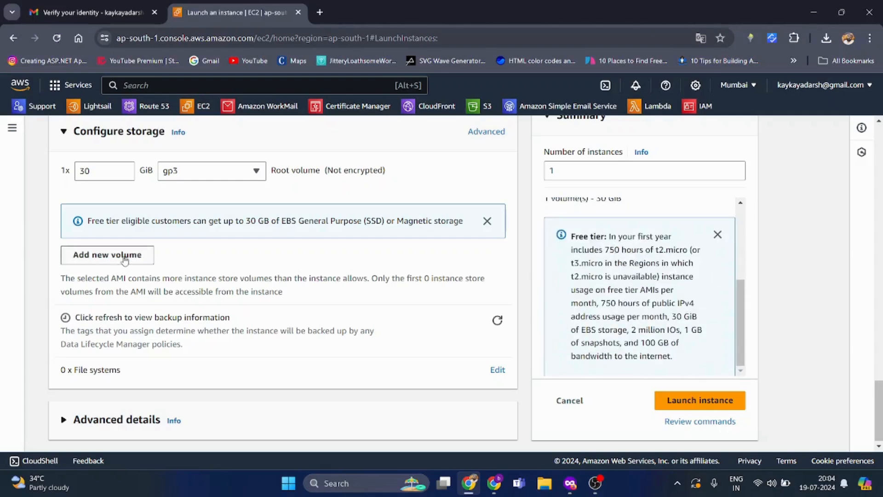
{"action": "left_click", "coordinate": [498, 320]}
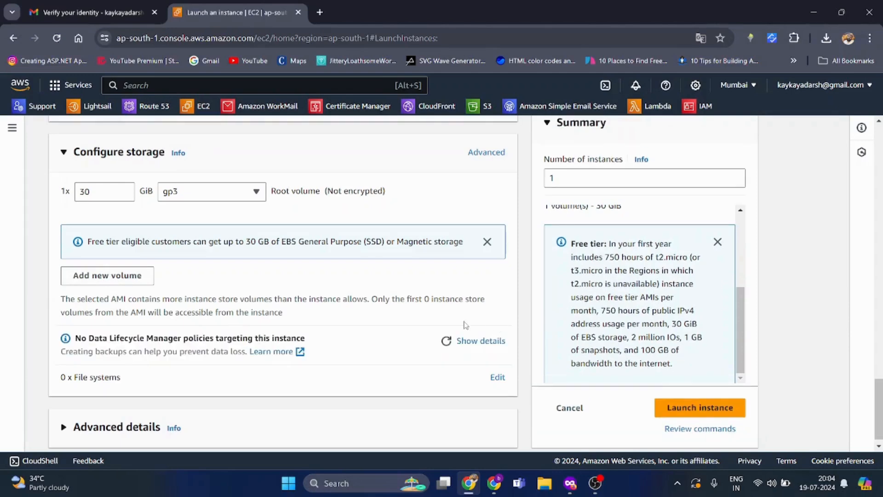
{"action": "scroll", "coordinate": [221, 330], "scroll_direction": "down", "scroll_amount": 1}
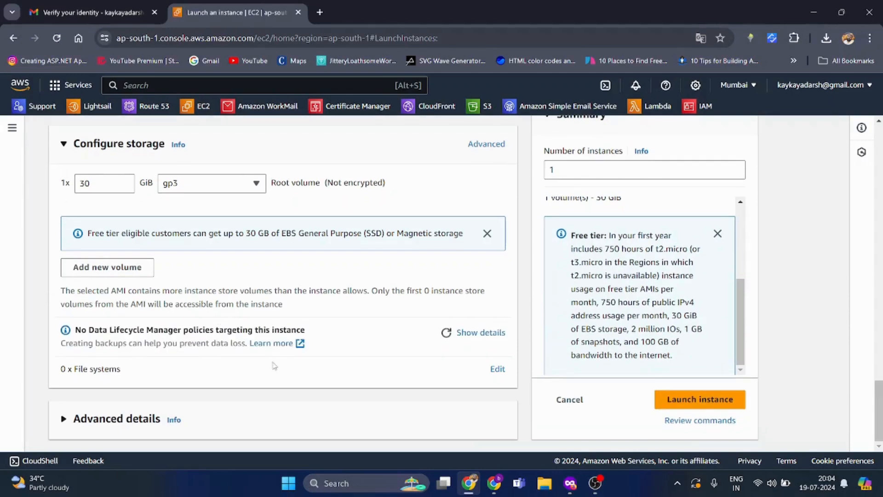
{"action": "left_click", "coordinate": [123, 183]}
{"action": "scroll", "coordinate": [624, 253], "scroll_direction": "up", "scroll_amount": 2}
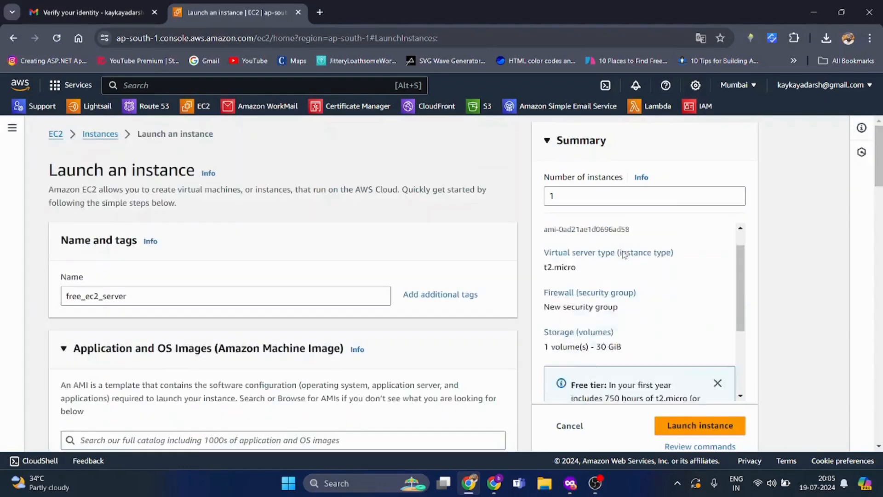
{"action": "scroll", "coordinate": [523, 198], "scroll_direction": "down", "scroll_amount": 9}
{"action": "scroll", "coordinate": [523, 198], "scroll_direction": "down", "scroll_amount": 10}
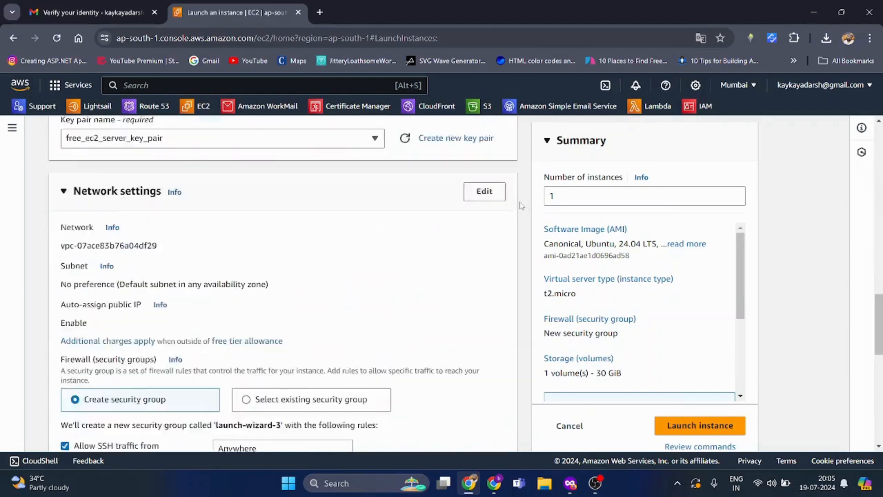
{"action": "scroll", "coordinate": [608, 272], "scroll_direction": "down", "scroll_amount": 3}
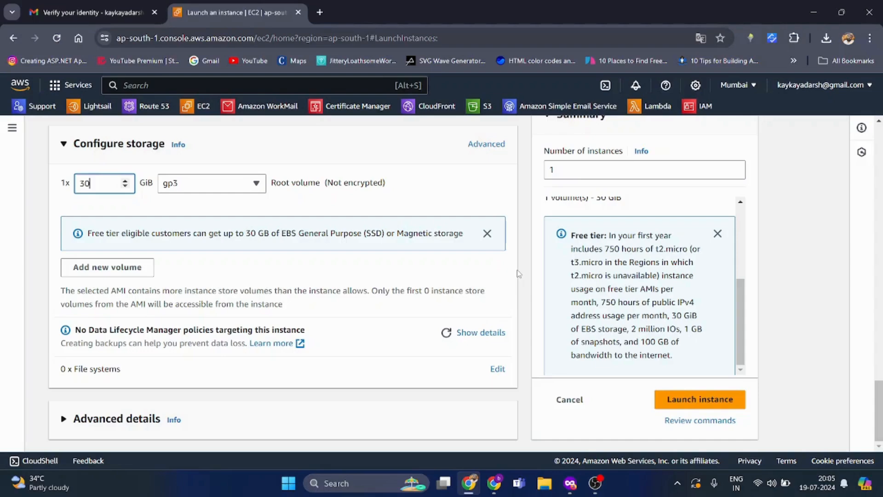
{"action": "scroll", "coordinate": [518, 273], "scroll_direction": "up", "scroll_amount": 15}
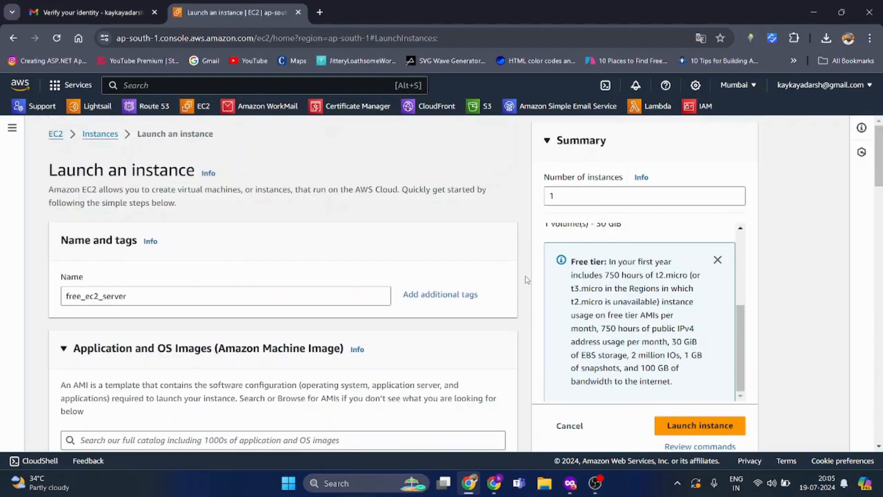
{"action": "scroll", "coordinate": [527, 280], "scroll_direction": "down", "scroll_amount": 15}
{"action": "scroll", "coordinate": [366, 262], "scroll_direction": "up", "scroll_amount": 4}
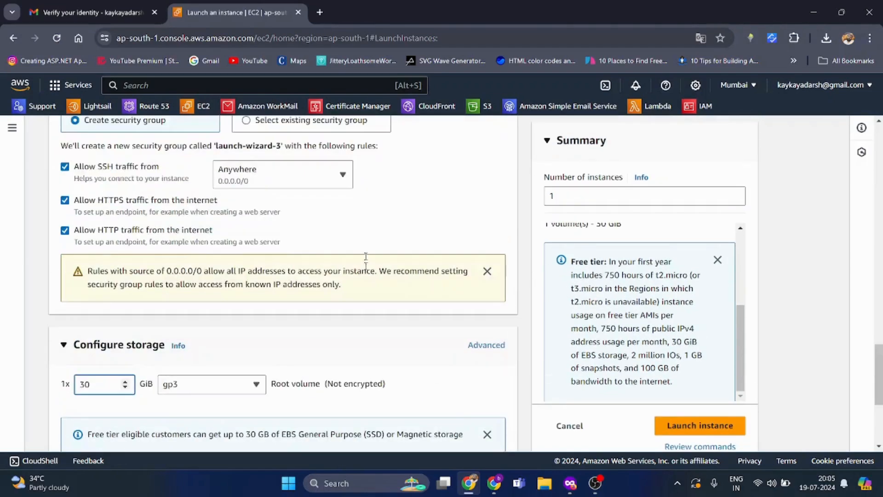
{"action": "scroll", "coordinate": [366, 262], "scroll_direction": "up", "scroll_amount": 6}
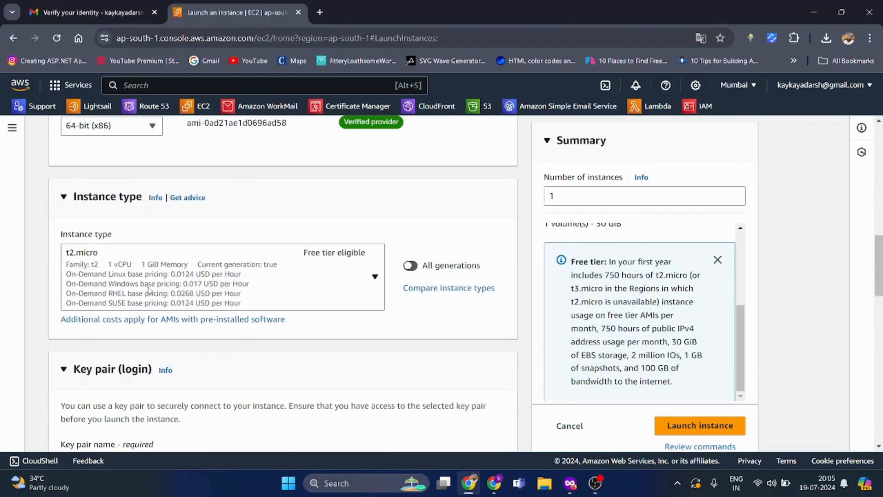
{"action": "scroll", "coordinate": [306, 272], "scroll_direction": "up", "scroll_amount": 8}
{"action": "scroll", "coordinate": [219, 326], "scroll_direction": "down", "scroll_amount": 4}
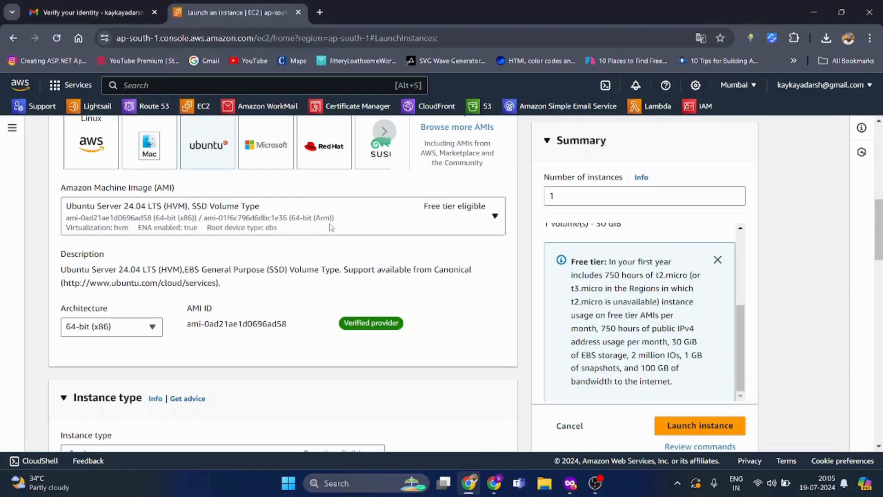
{"action": "scroll", "coordinate": [332, 227], "scroll_direction": "down", "scroll_amount": 10}
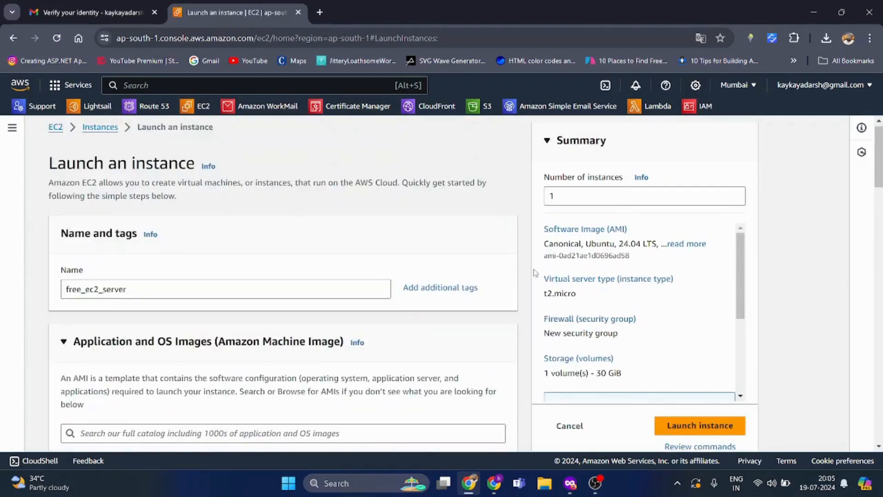
{"action": "scroll", "coordinate": [535, 273], "scroll_direction": "down", "scroll_amount": 20}
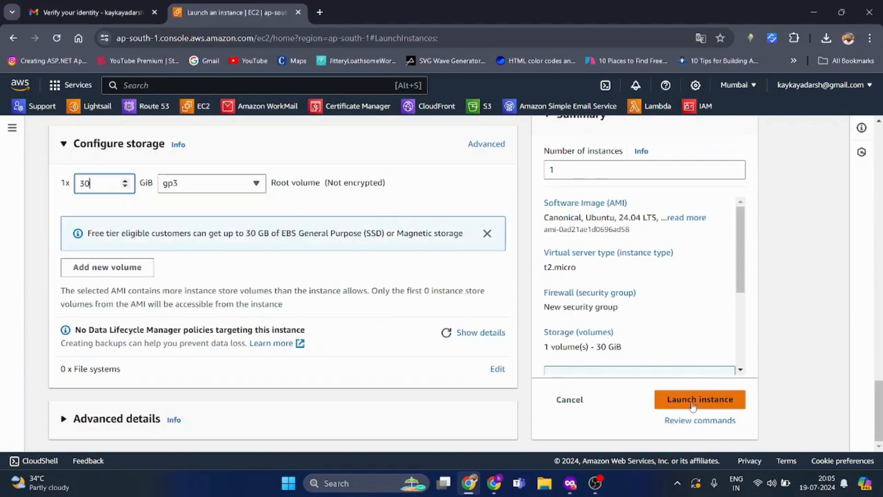
- Launch the free_ec2_server instance and go to the EC2 Instances list
{"action": "left_click", "coordinate": [693, 404]}
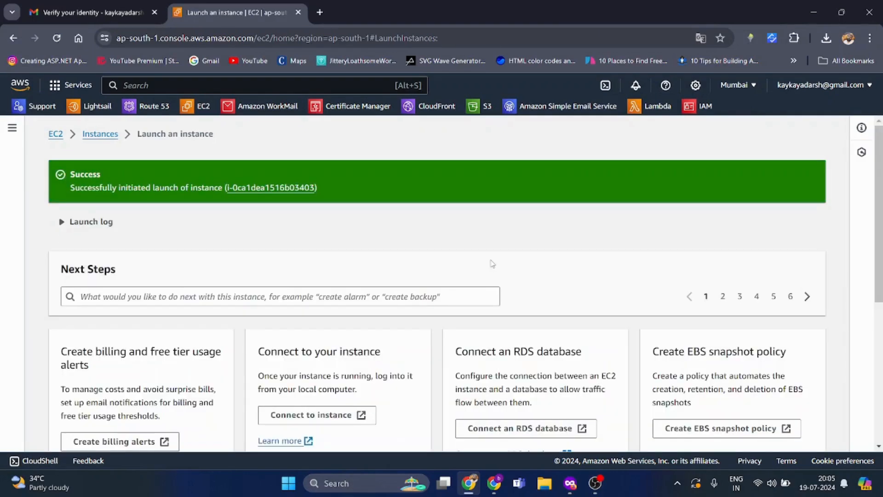
{"action": "left_click", "coordinate": [101, 134]}
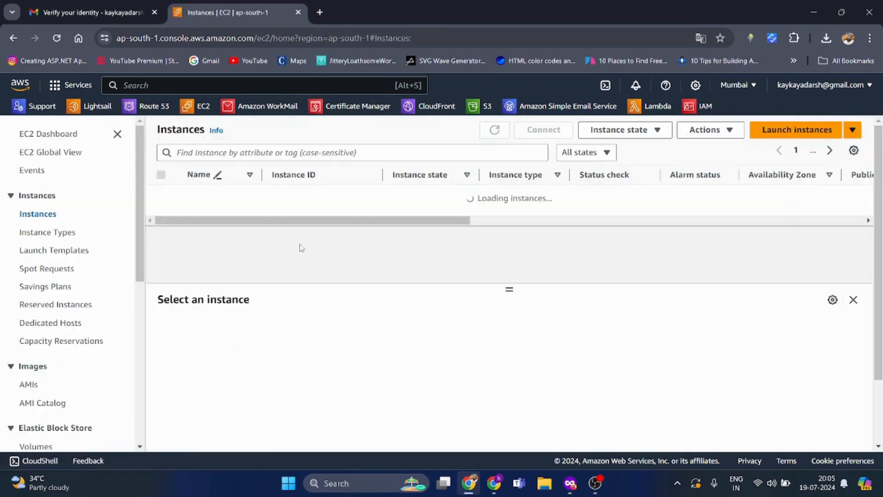
- Select free_ec2_server and refresh until it shows Running with 2/2 status checks passed
{"action": "left_click", "coordinate": [381, 218]}
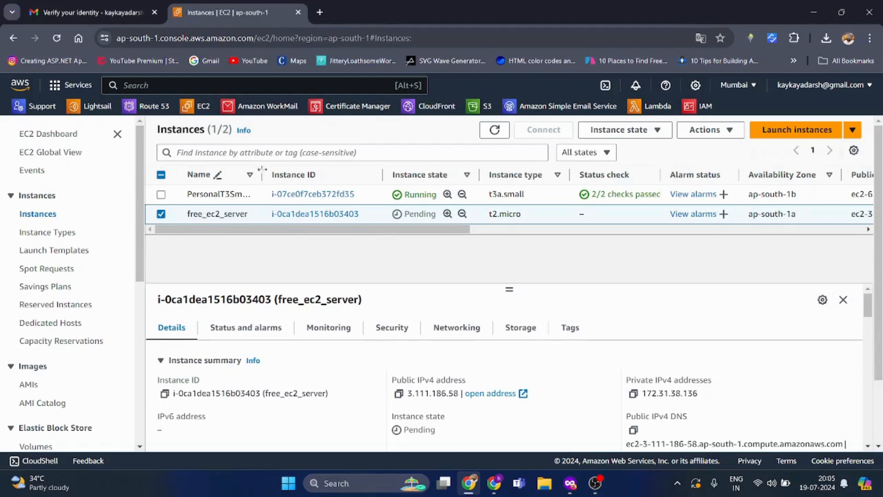
{"action": "left_click_drag", "start_coordinate": [262, 174], "coordinate": [292, 174]}
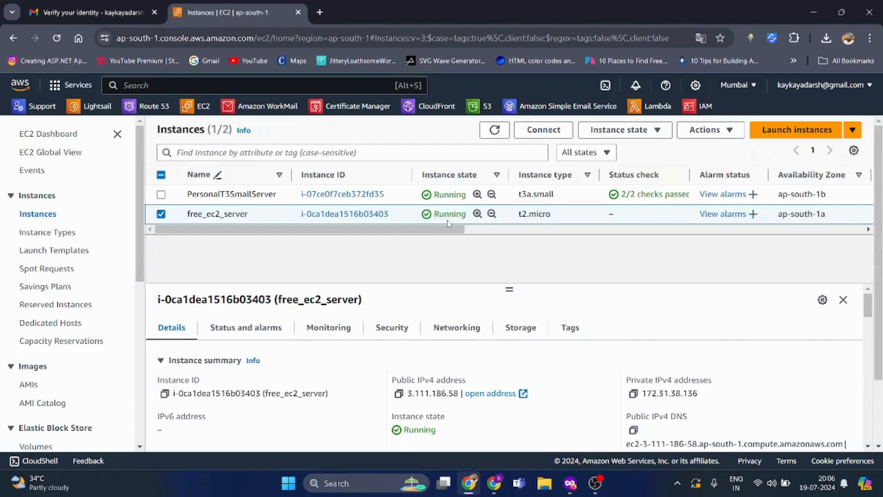
{"action": "double_click", "coordinate": [495, 130]}
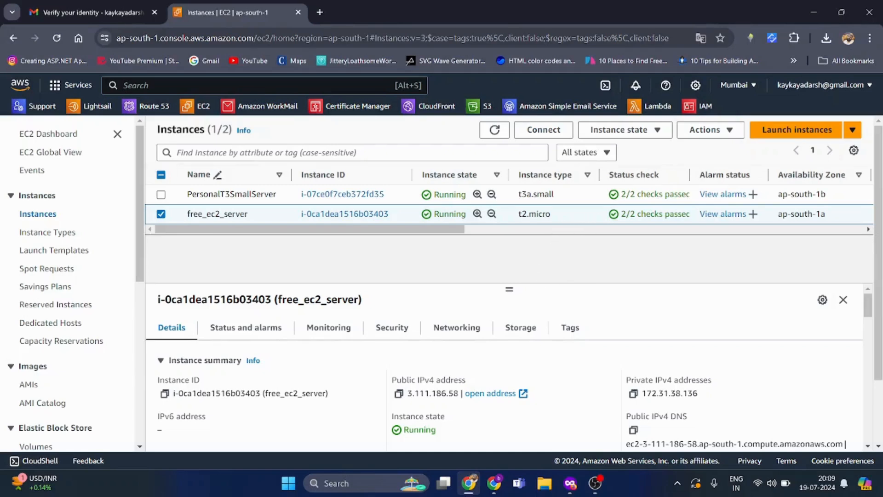
{"action": "left_click_drag", "start_coordinate": [622, 214], "coordinate": [696, 221]}
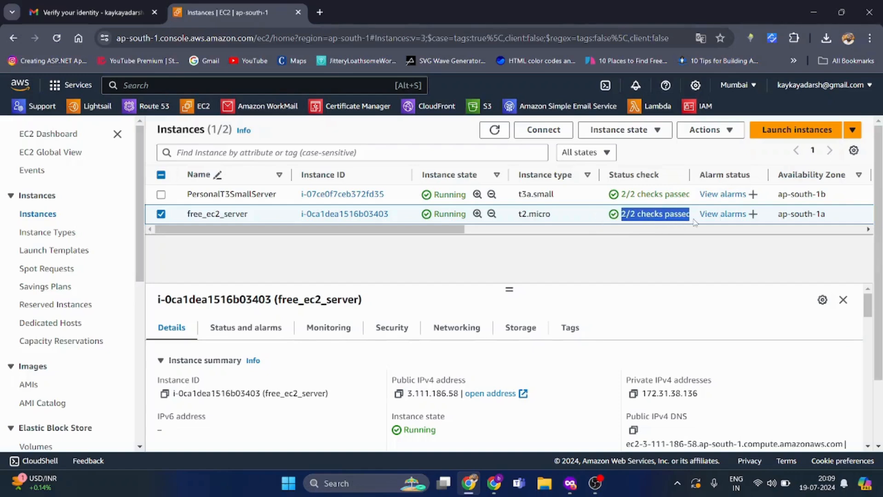
{"action": "left_click", "coordinate": [618, 249]}
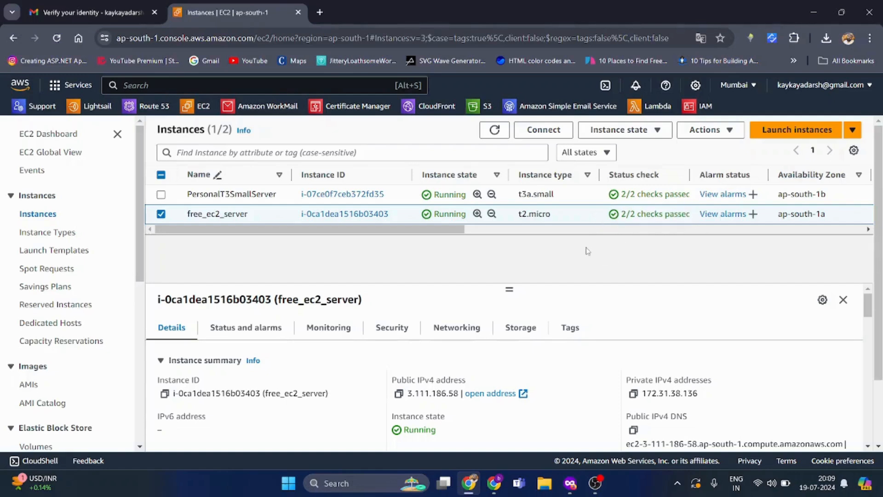
{"action": "left_click_drag", "start_coordinate": [599, 175], "coordinate": [583, 175]}
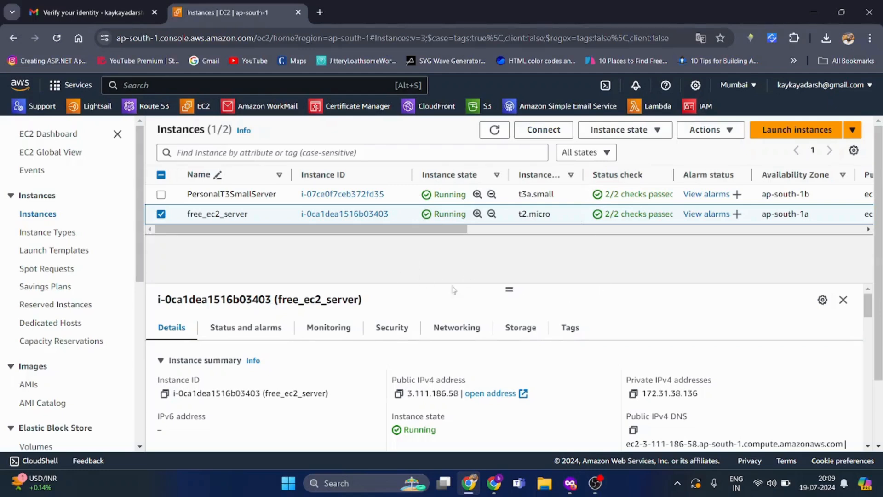
{"action": "left_click_drag", "start_coordinate": [511, 288], "coordinate": [515, 272]}
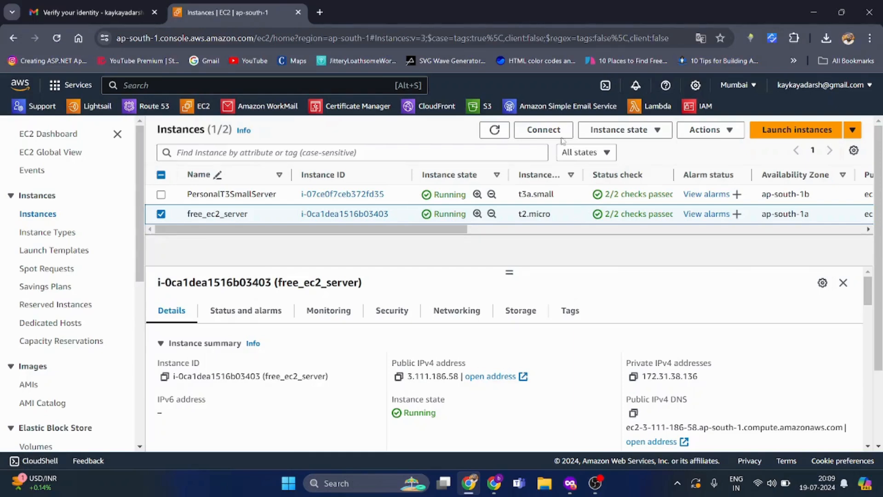
- Stop free_ec2_server and select its public IPv4 address 3.111.186.58
{"action": "left_click", "coordinate": [705, 133]}
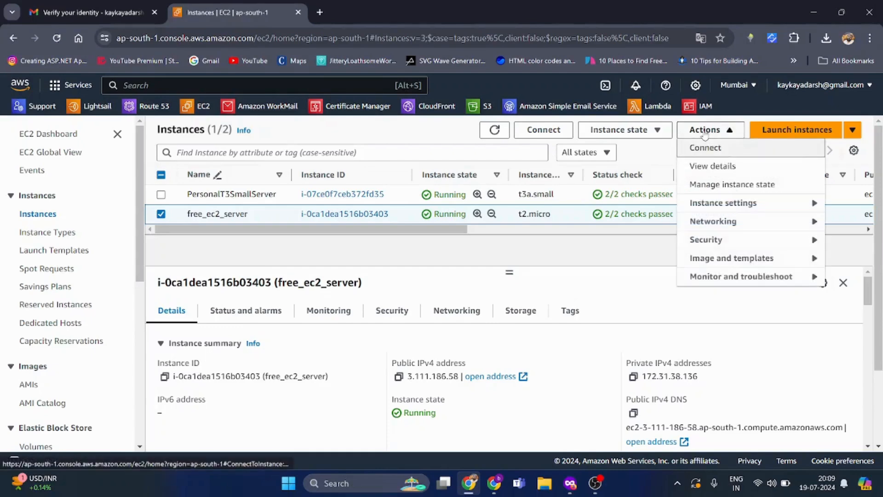
{"action": "left_click", "coordinate": [610, 130]}
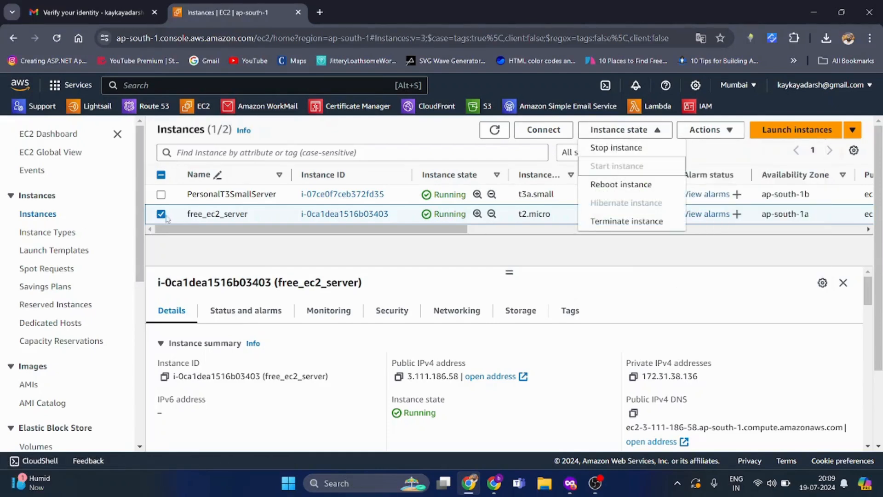
{"action": "left_click", "coordinate": [634, 153]}
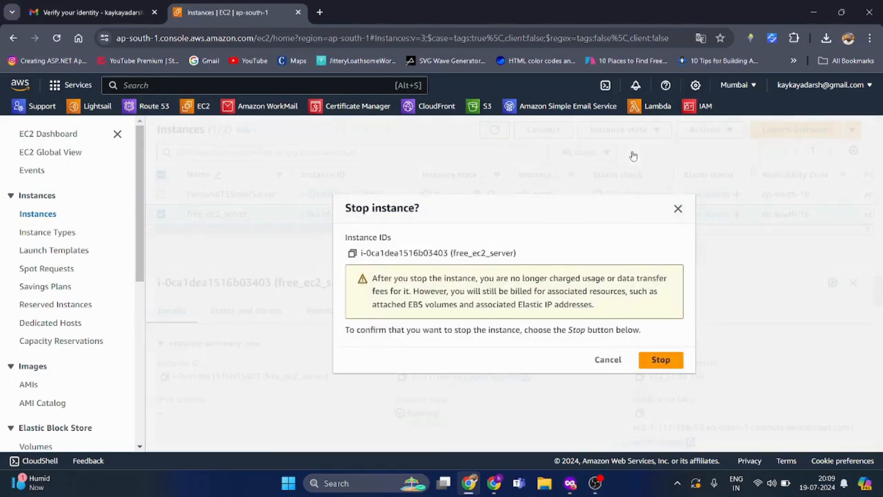
{"action": "left_click", "coordinate": [659, 360]}
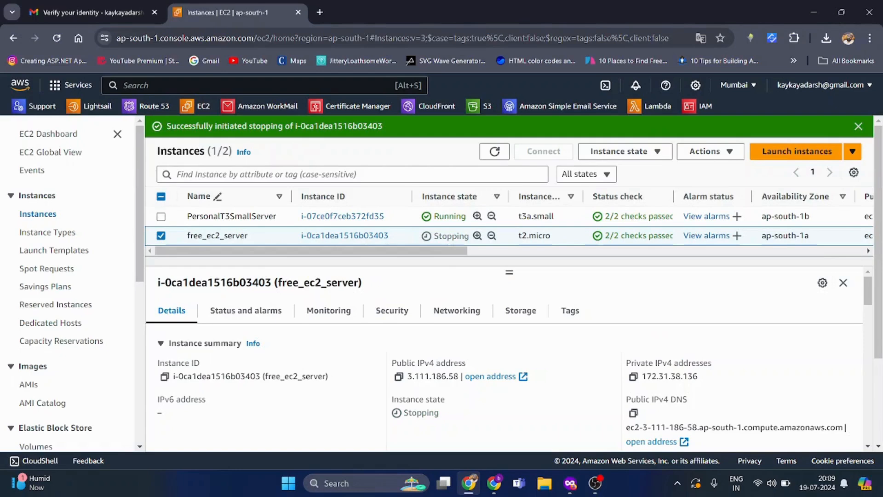
{"action": "double_click", "coordinate": [456, 376]}
{"action": "key", "text": "ctrl+c"}
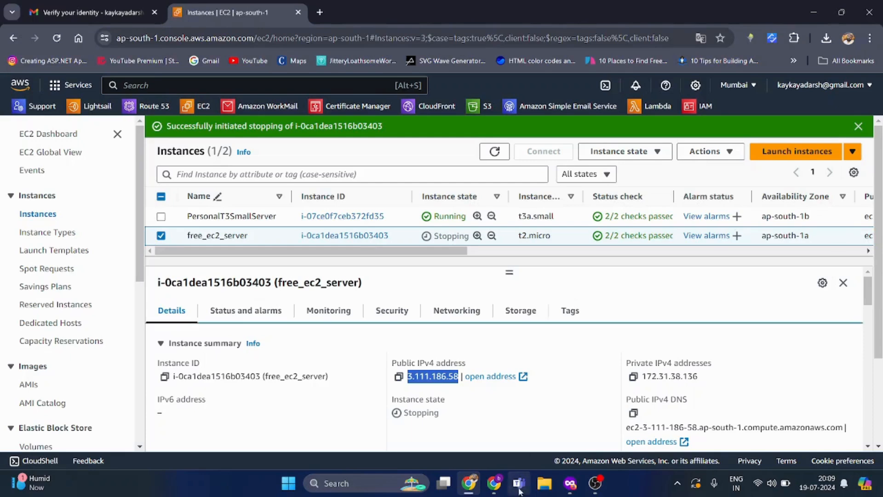
- Paste 3.111.186.58 on its own line in the third Sticky Note, then refresh the instance list
{"action": "left_click", "coordinate": [396, 486]}
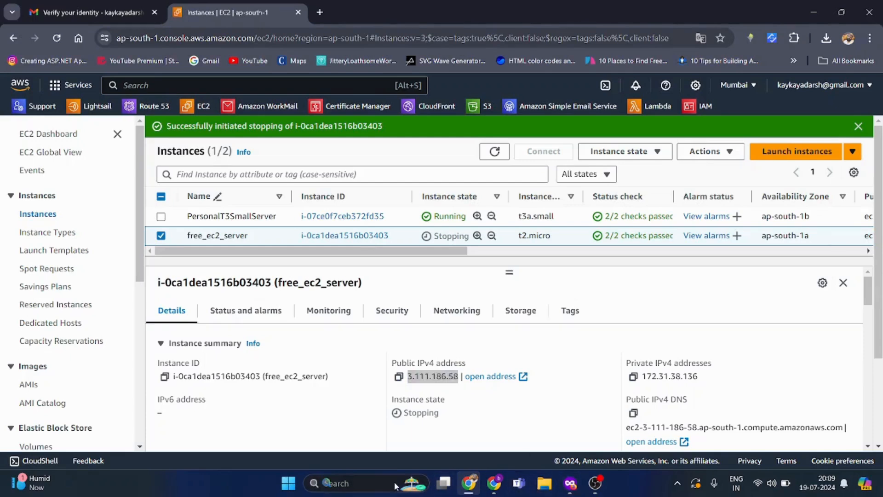
{"action": "type", "text": "stick"}
{"action": "key", "text": "Return"}
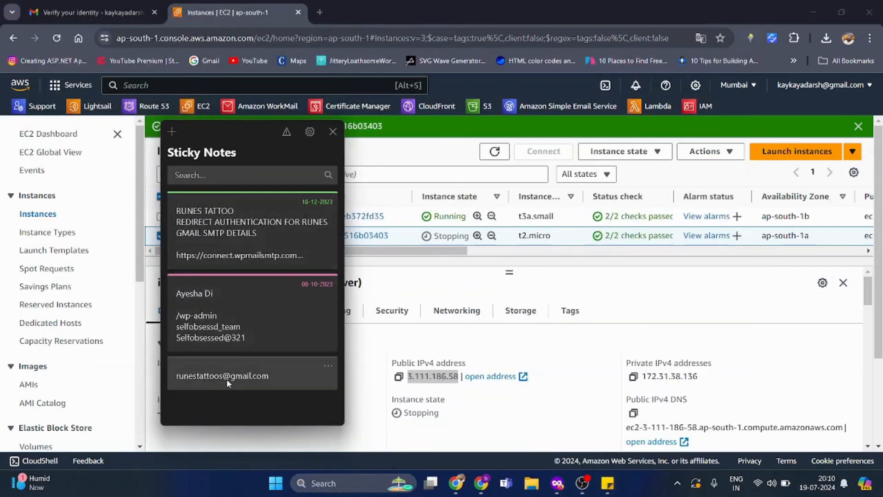
{"action": "left_click", "coordinate": [273, 376]}
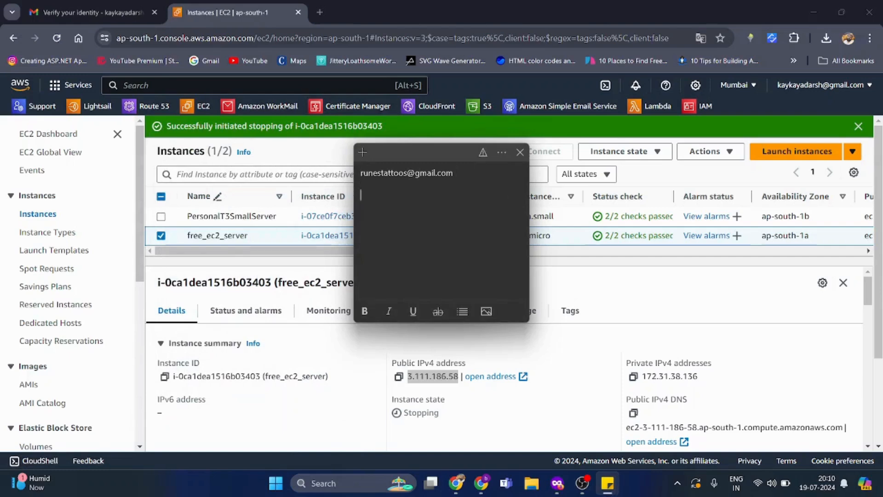
{"action": "key", "text": "ctrl+v"}
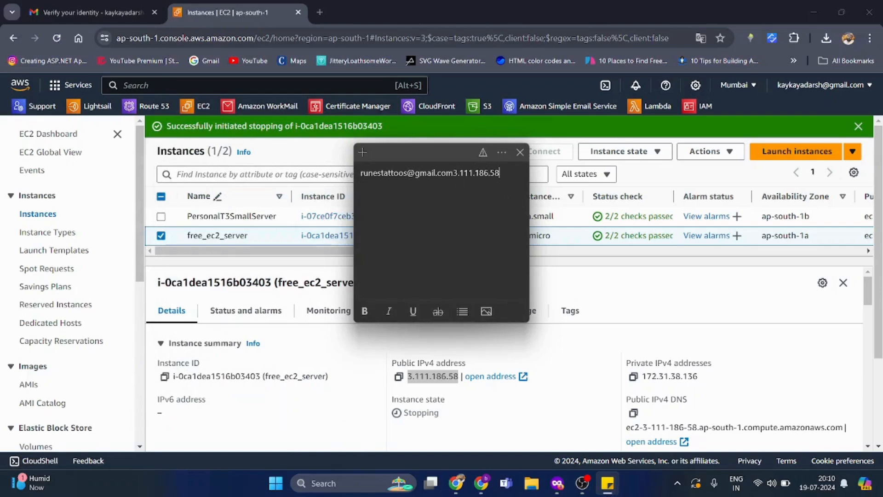
{"action": "left_click", "coordinate": [453, 172]}
{"action": "key", "text": "Return"}
{"action": "key", "text": "Return"}
{"action": "key", "text": "Return"}
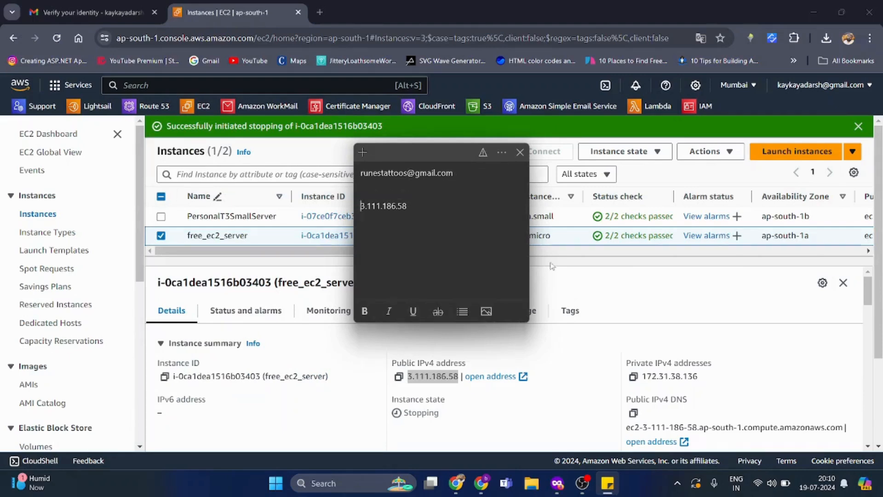
{"action": "left_click", "coordinate": [563, 283]}
{"action": "left_click", "coordinate": [495, 152]}
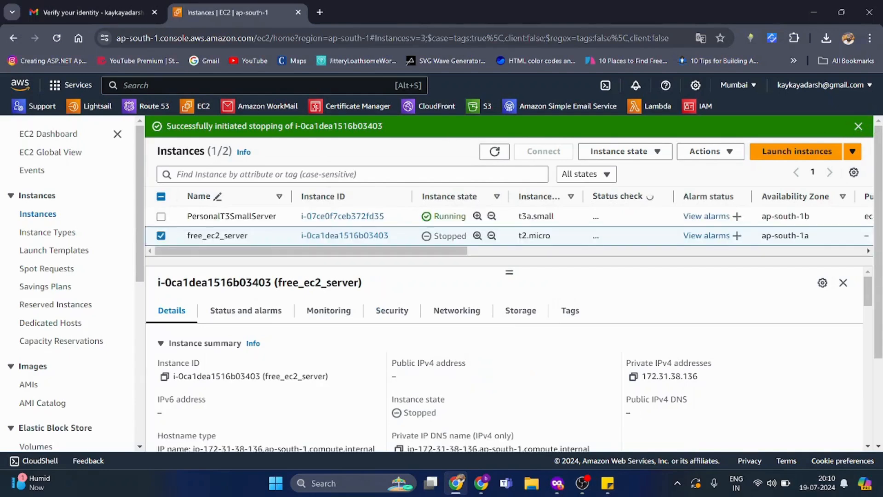
- Start the stopped free_ec2_server instance again
{"action": "left_click", "coordinate": [859, 126]}
{"action": "left_click", "coordinate": [524, 256]}
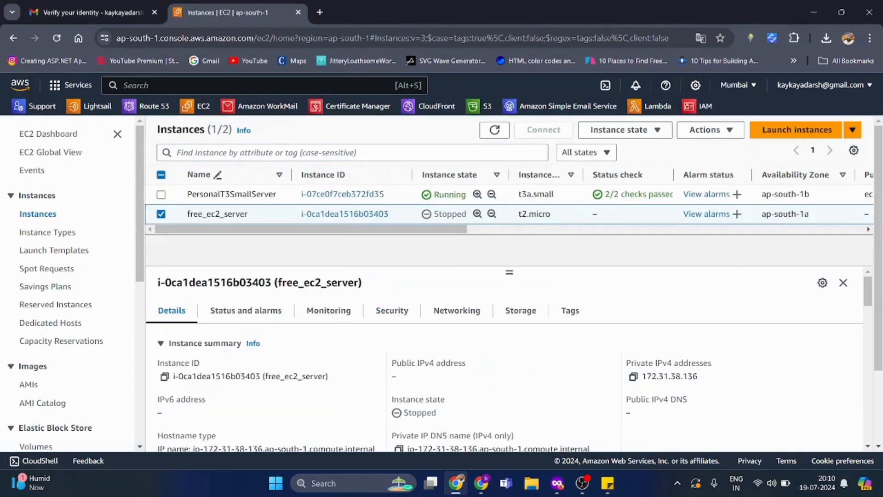
{"action": "left_click", "coordinate": [619, 130]}
{"action": "left_click", "coordinate": [621, 170]}
- Move the Sticky Notes window holding 3.111.186.58 out of the way
{"action": "left_click", "coordinate": [608, 483]}
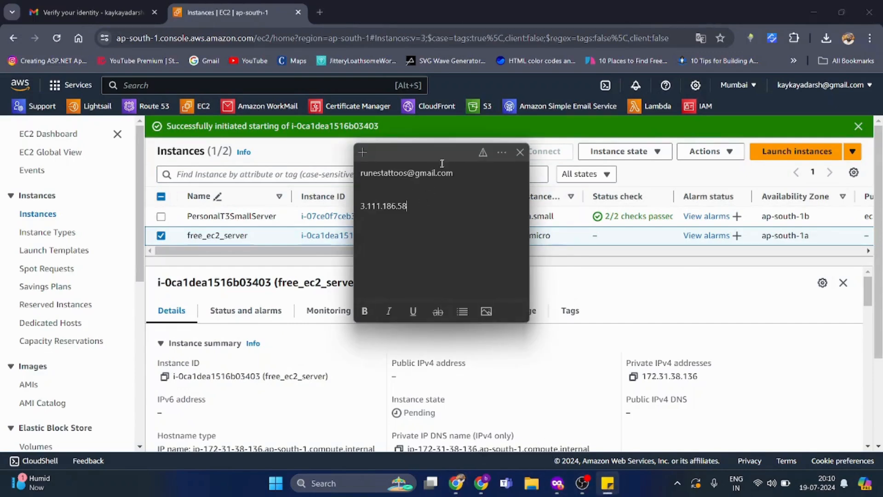
{"action": "left_click_drag", "start_coordinate": [438, 152], "coordinate": [378, 111]}
{"action": "left_click_drag", "start_coordinate": [351, 164], "coordinate": [301, 165]}
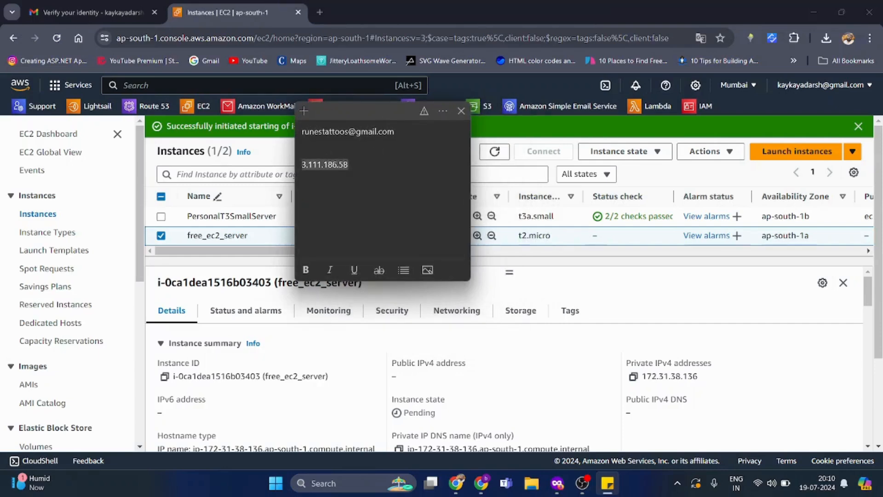
{"action": "left_click_drag", "start_coordinate": [389, 119], "coordinate": [356, 101]}
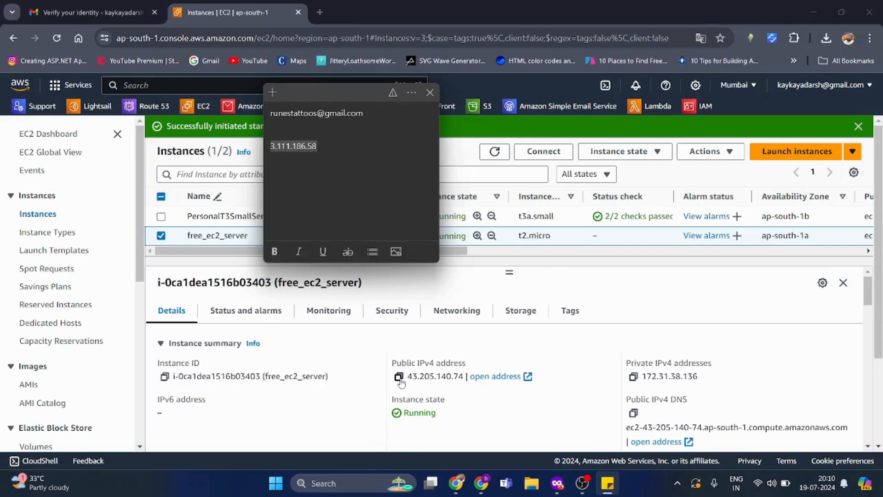
{"action": "left_click_drag", "start_coordinate": [408, 376], "coordinate": [467, 387]}
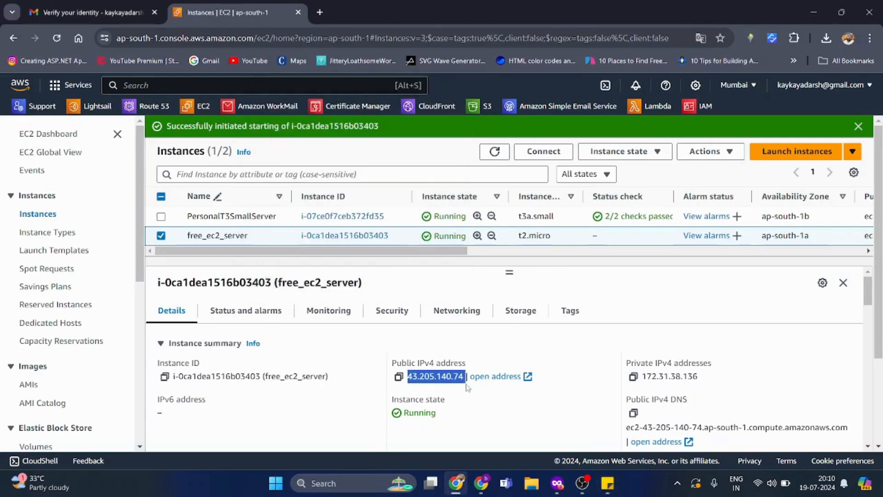
{"action": "left_click", "coordinate": [442, 397]}
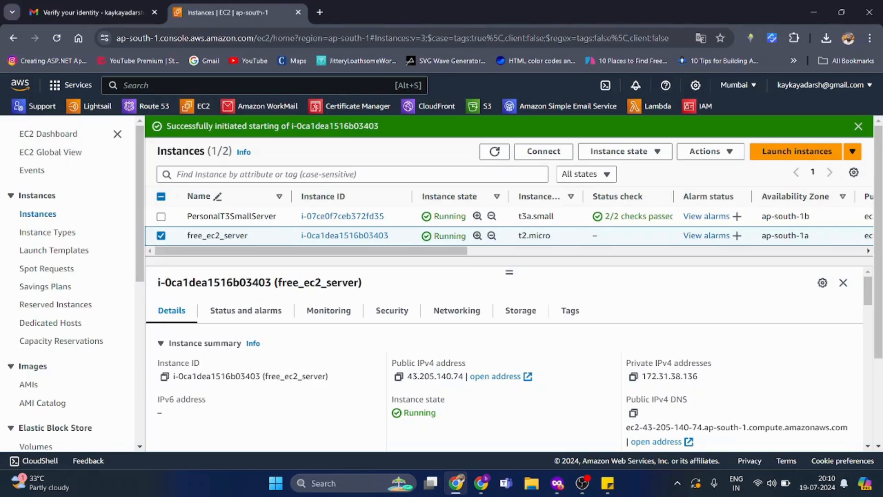
{"action": "left_click", "coordinate": [607, 486]}
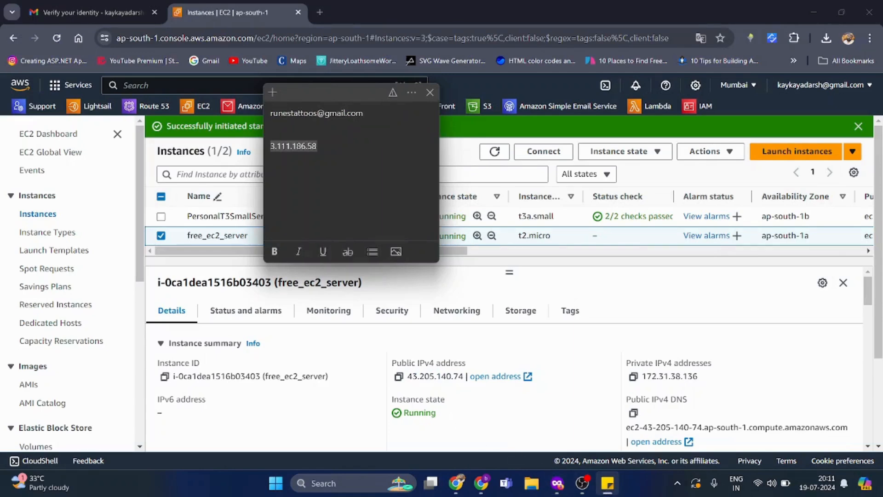
{"action": "left_click", "coordinate": [318, 146]}
{"action": "left_click_drag", "start_coordinate": [317, 147], "coordinate": [253, 147]}
{"action": "left_click", "coordinate": [318, 146]}
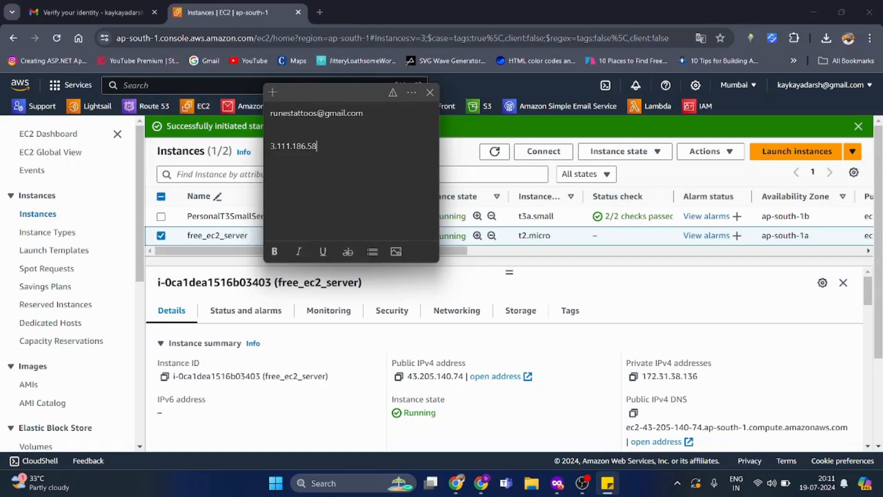
{"action": "left_click", "coordinate": [493, 414]}
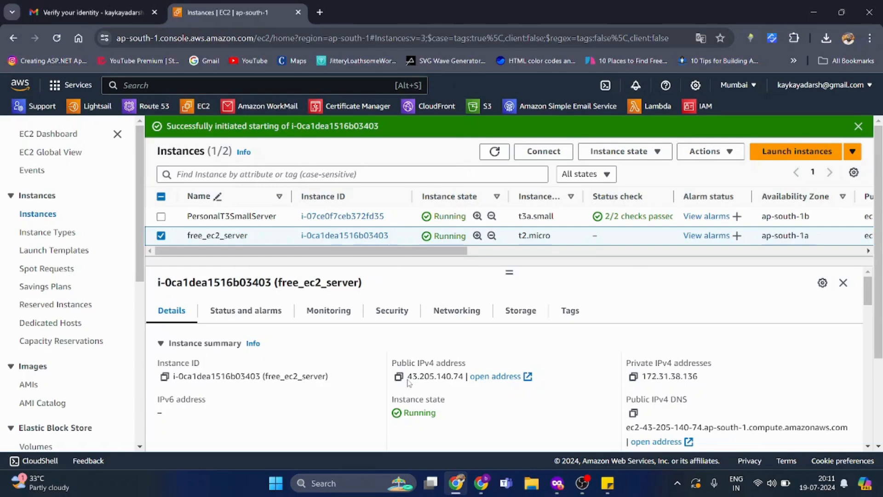
{"action": "left_click_drag", "start_coordinate": [408, 377], "coordinate": [465, 376]}
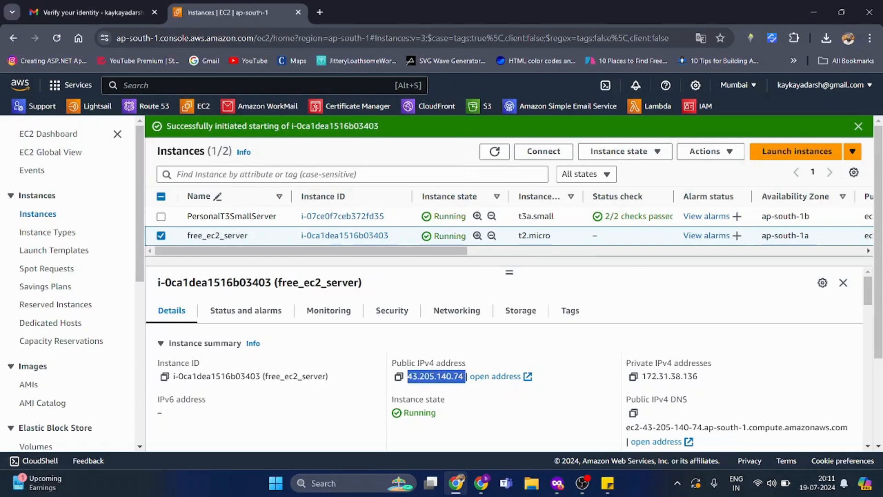
{"action": "left_click", "coordinate": [518, 359]}
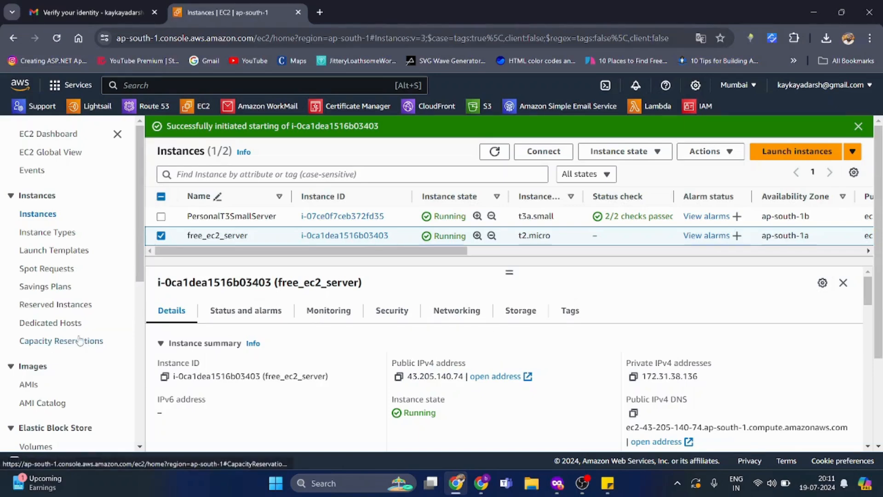
- Open Elastic IPs and select Aws_Elastic_Static_Ip_Address (65.0.240.249)
{"action": "scroll", "coordinate": [79, 340], "scroll_direction": "down", "scroll_amount": 6}
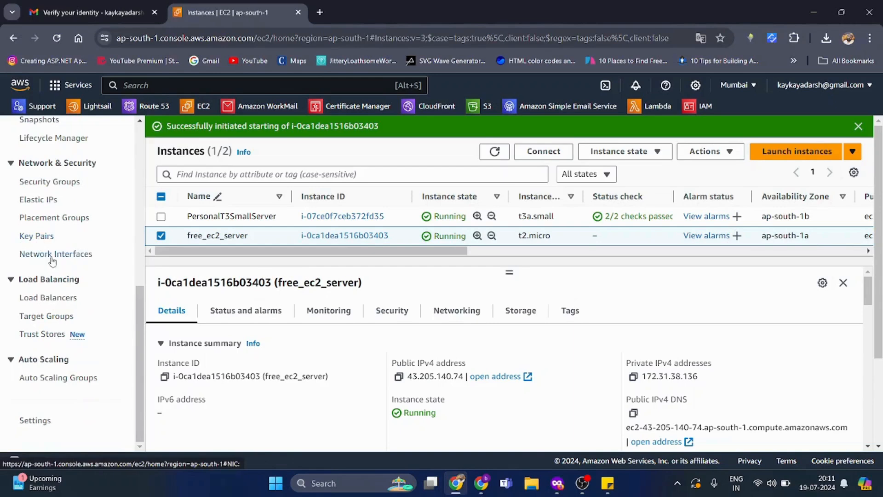
{"action": "left_click", "coordinate": [44, 203]}
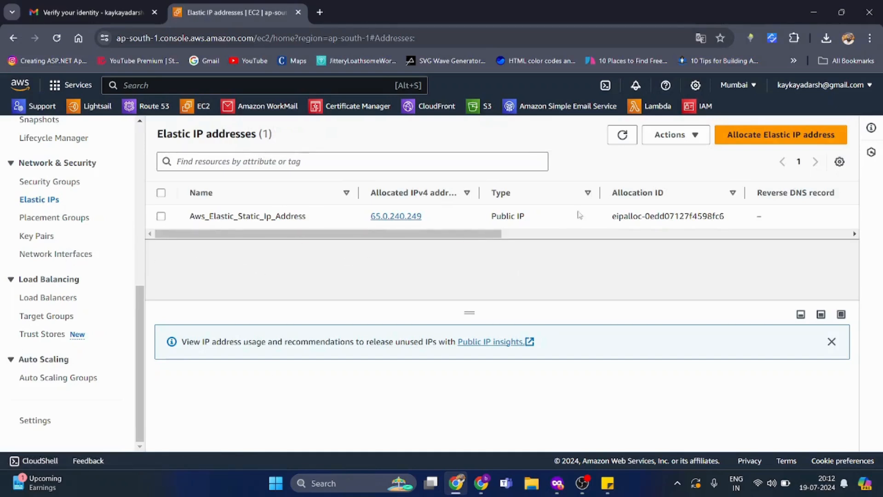
{"action": "left_click", "coordinate": [449, 222]}
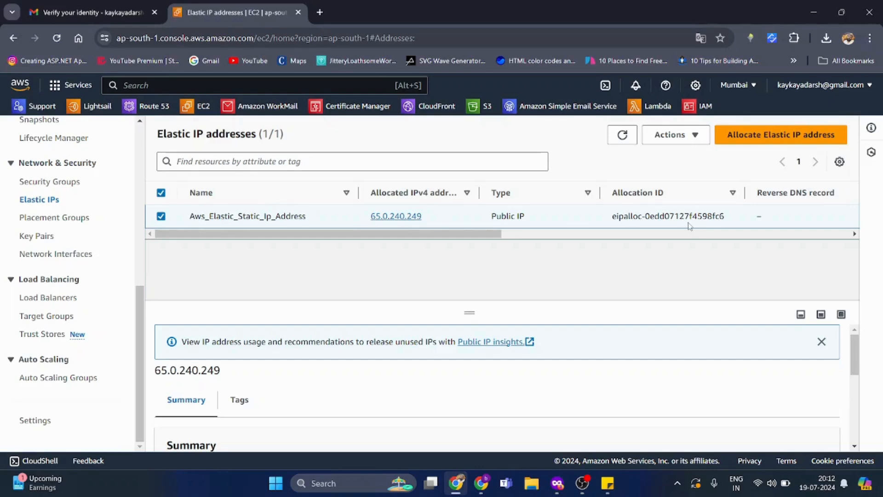
- Allocate a new Elastic IP address, 13.126.116.51
{"action": "left_click", "coordinate": [752, 146]}
{"action": "scroll", "coordinate": [177, 311], "scroll_direction": "down", "scroll_amount": 4}
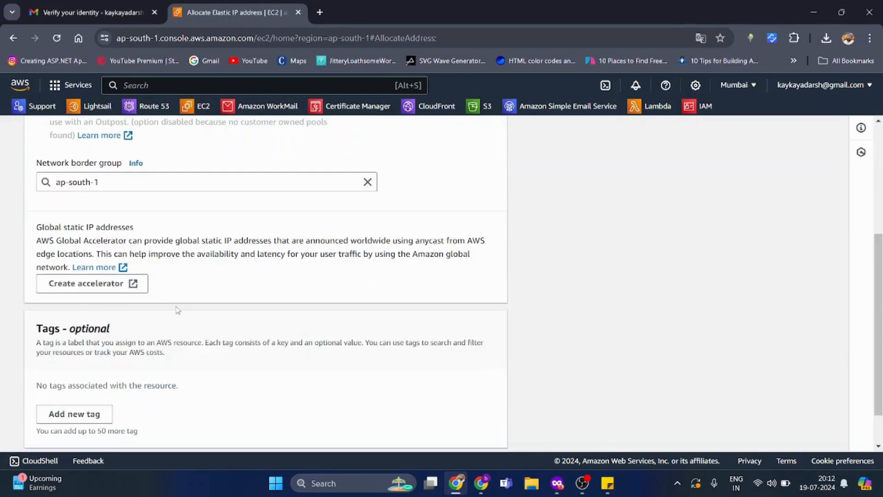
{"action": "scroll", "coordinate": [178, 310], "scroll_direction": "down", "scroll_amount": 2}
{"action": "left_click", "coordinate": [474, 428]}
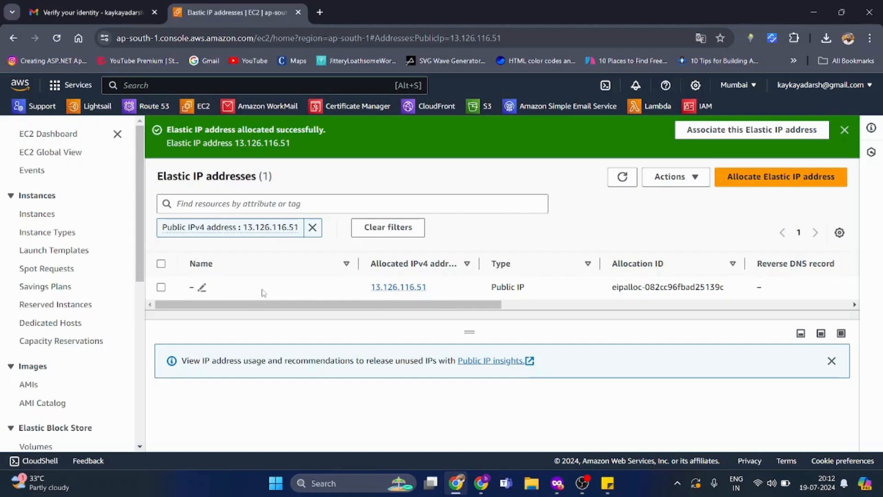
- Name the new Elastic IP Free_Ec2_Server_Ip_Address
{"action": "left_click", "coordinate": [206, 289]}
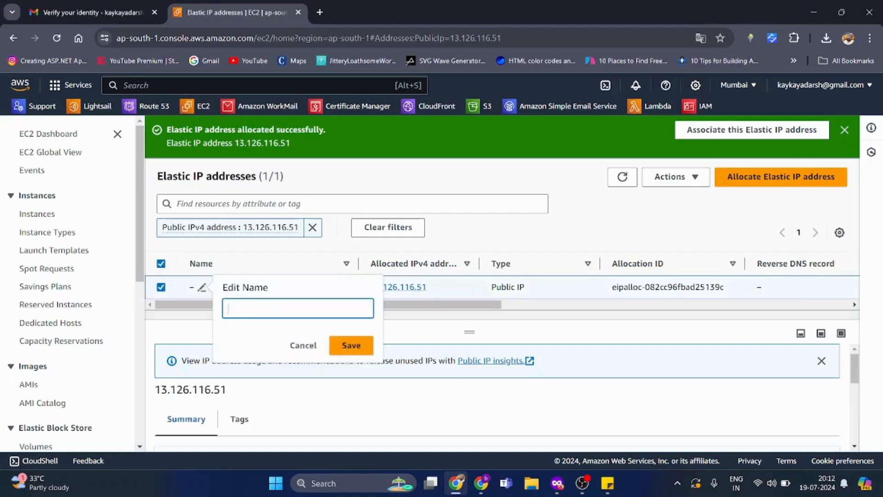
{"action": "type", "text": "Free_Ec2_serv"}
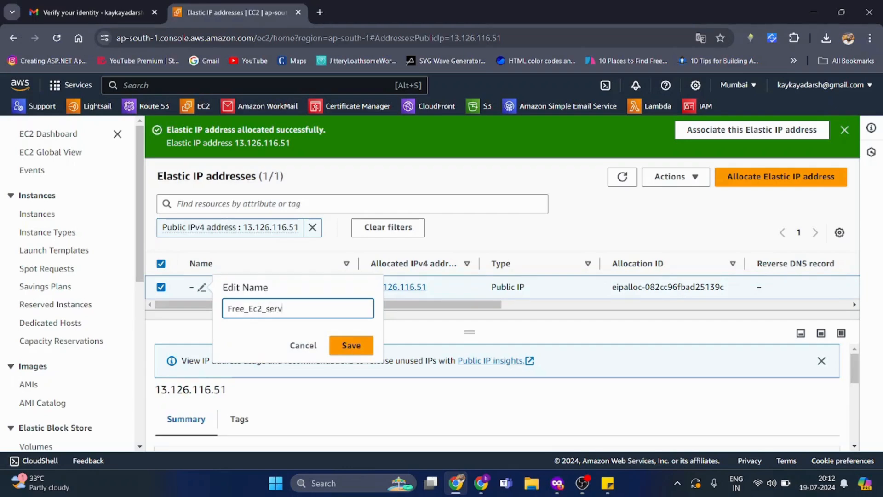
{"action": "type", "text": "e"}
{"action": "key", "text": "BackSpace"}
{"action": "key", "text": "BackSpace"}
{"action": "key", "text": "BackSpace"}
{"action": "key", "text": "BackSpace"}
{"action": "key", "text": "BackSpace"}
{"action": "type", "text": "Server_Ip_Address"}
{"action": "key", "text": "Return"}
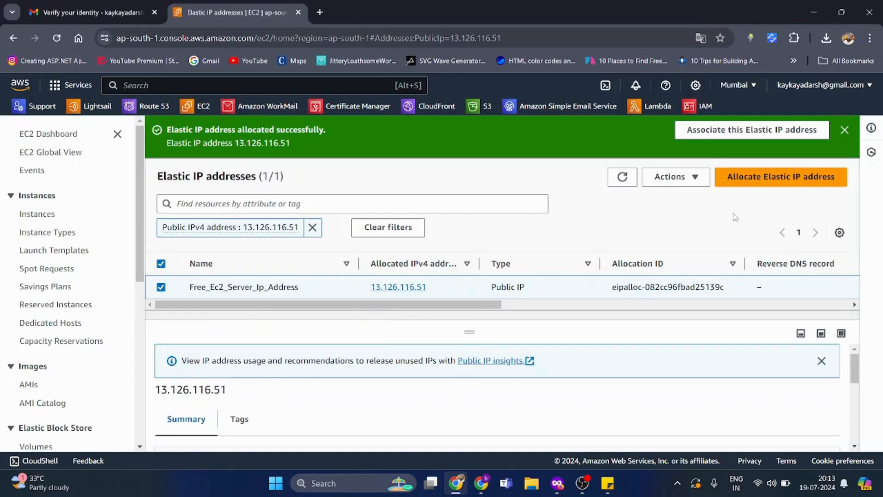
- Show all Elastic IPs and open the Actions menu for Free_Ec2_Server_Ip_Address
{"action": "left_click", "coordinate": [313, 229]}
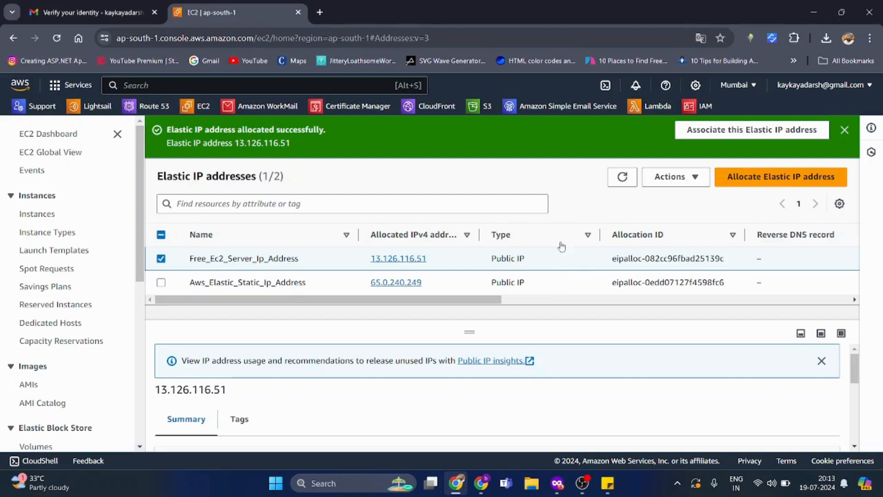
{"action": "left_click", "coordinate": [631, 178]}
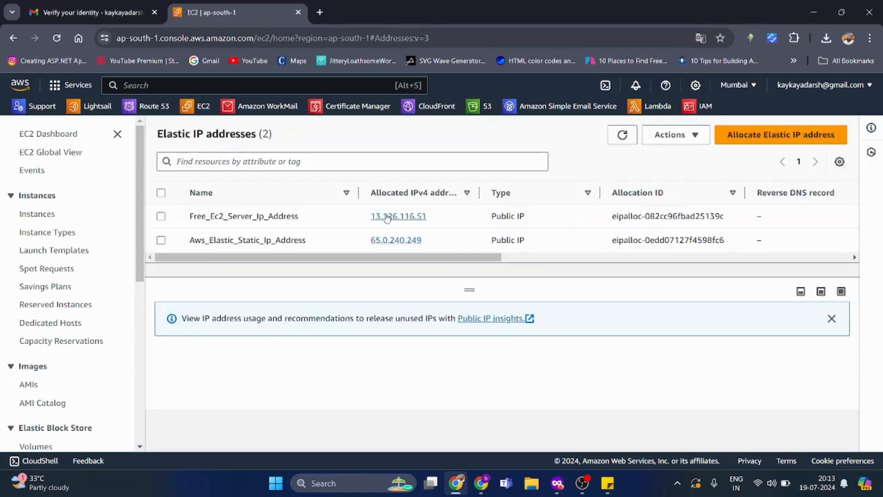
{"action": "left_click", "coordinate": [315, 220]}
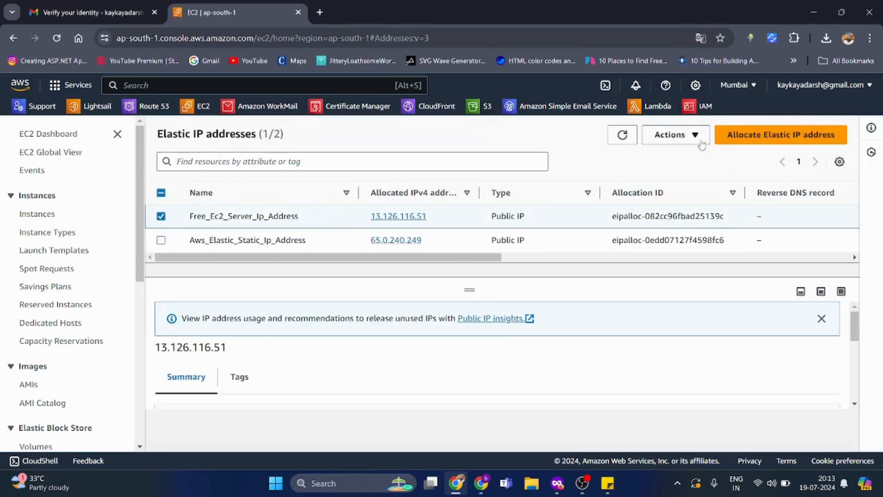
{"action": "left_click", "coordinate": [675, 135]}
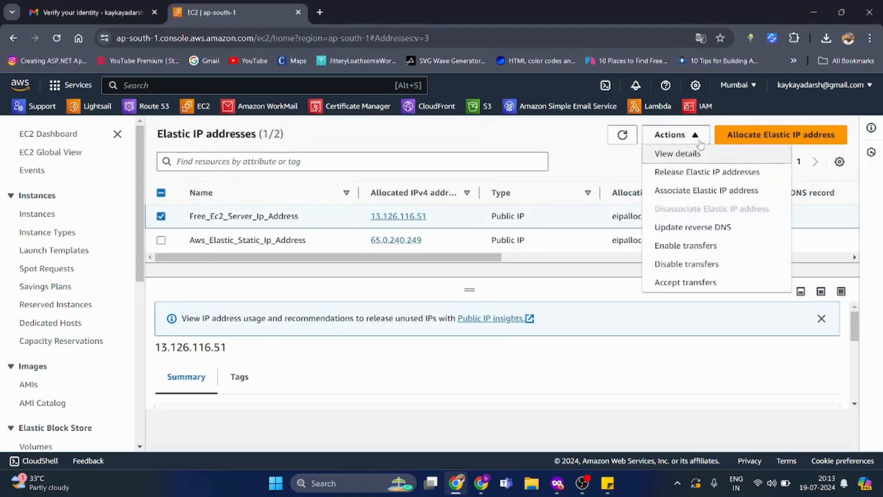
- Start associating the Elastic IP and choose the free_ec2_server instance
{"action": "left_click", "coordinate": [700, 199]}
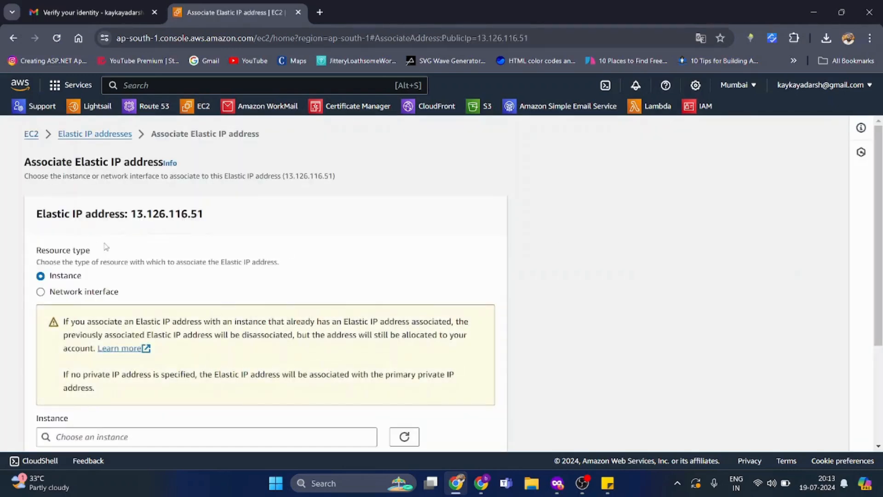
{"action": "scroll", "coordinate": [158, 204], "scroll_direction": "down", "scroll_amount": 3}
{"action": "scroll", "coordinate": [142, 193], "scroll_direction": "up", "scroll_amount": 3}
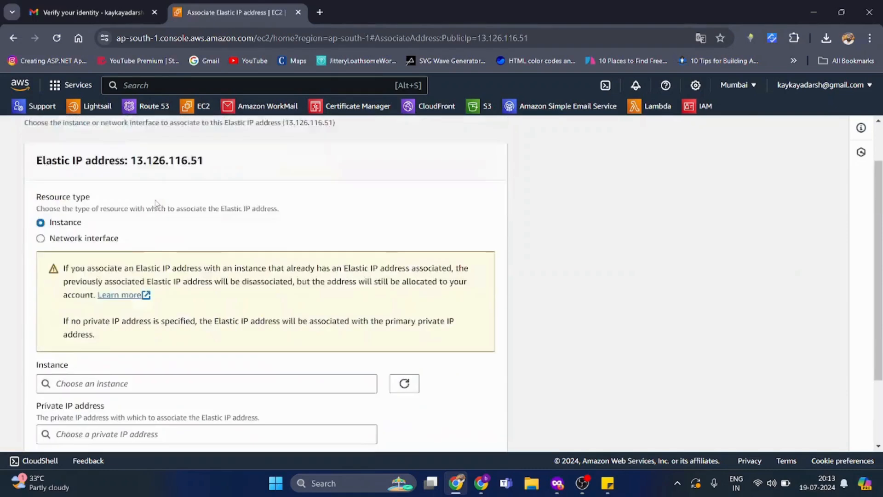
{"action": "scroll", "coordinate": [99, 193], "scroll_direction": "down", "scroll_amount": 3}
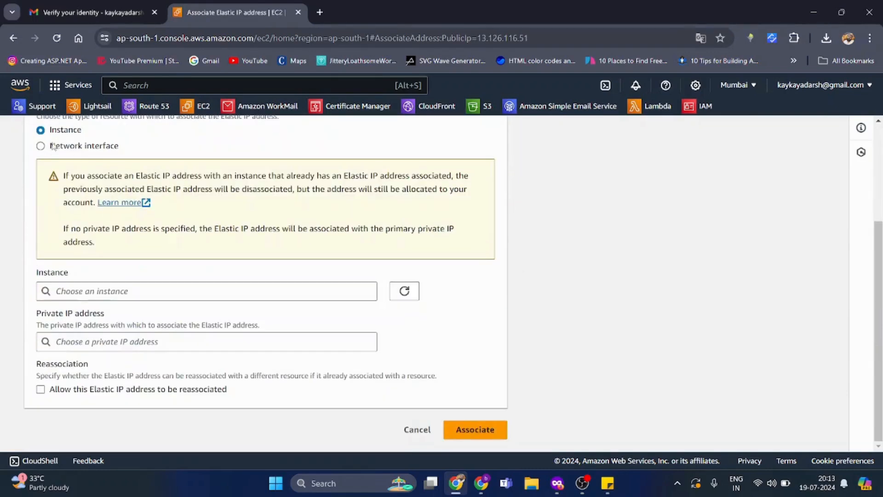
{"action": "scroll", "coordinate": [54, 147], "scroll_direction": "up", "scroll_amount": 3}
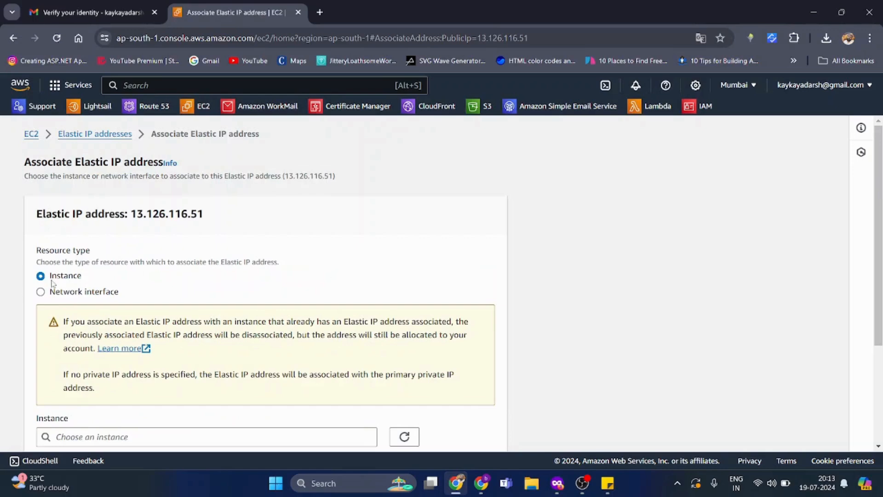
{"action": "scroll", "coordinate": [85, 281], "scroll_direction": "down", "scroll_amount": 3}
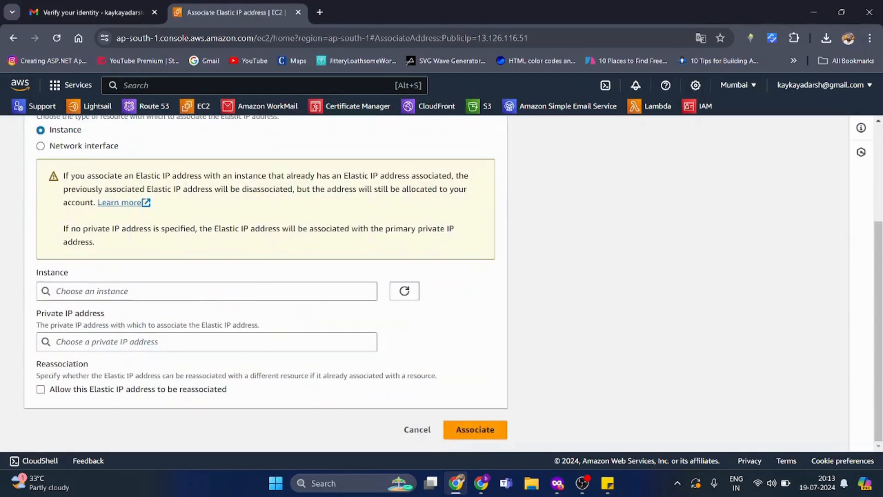
{"action": "left_click", "coordinate": [89, 291]}
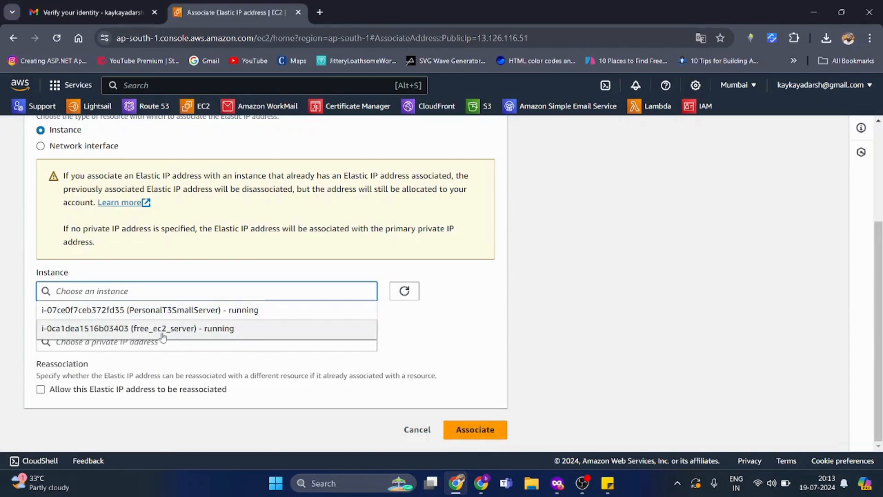
{"action": "left_click", "coordinate": [181, 330]}
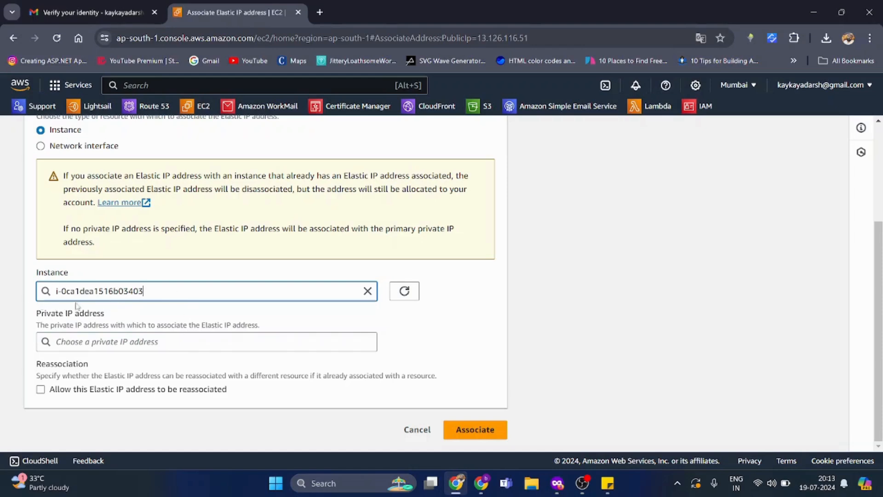
- Pick private IP 172.31.38.136, allow reassociation, and complete the association
{"action": "left_click", "coordinate": [119, 343]}
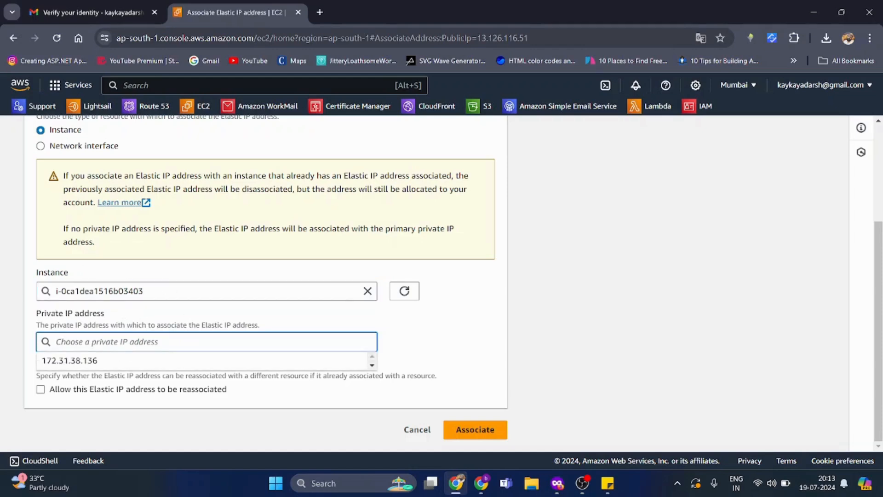
{"action": "left_click", "coordinate": [145, 321]}
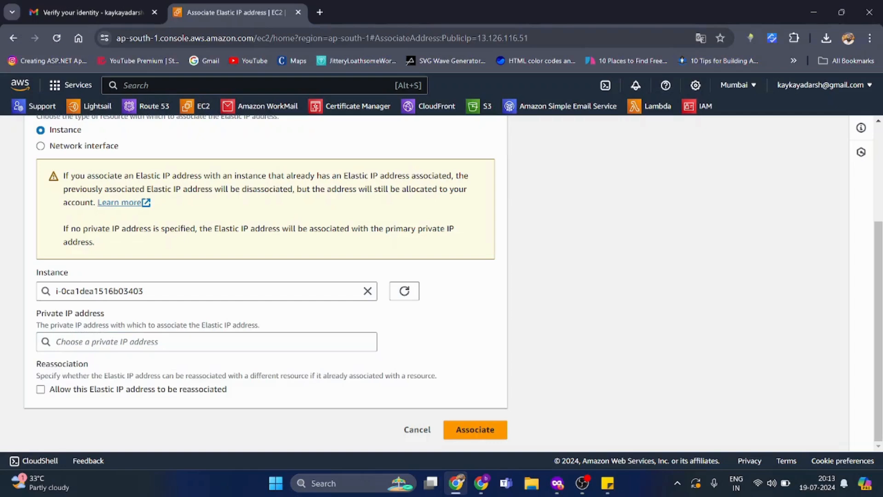
{"action": "left_click", "coordinate": [107, 342]}
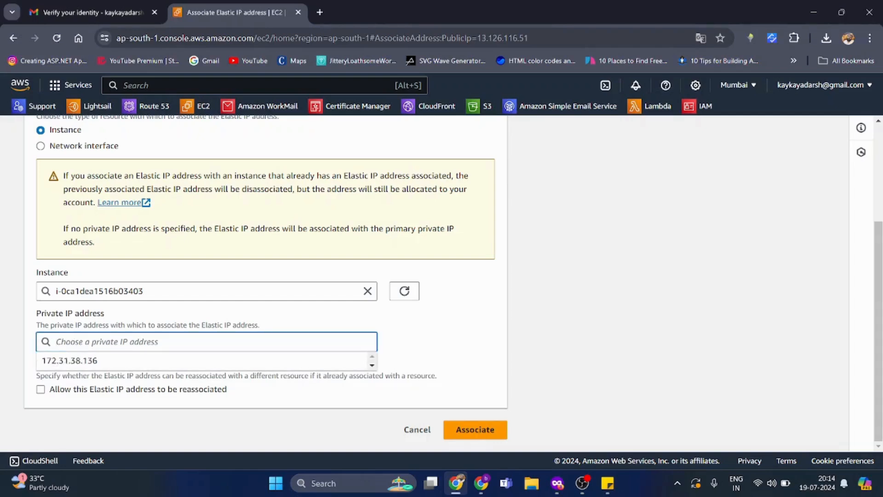
{"action": "left_click", "coordinate": [107, 361]}
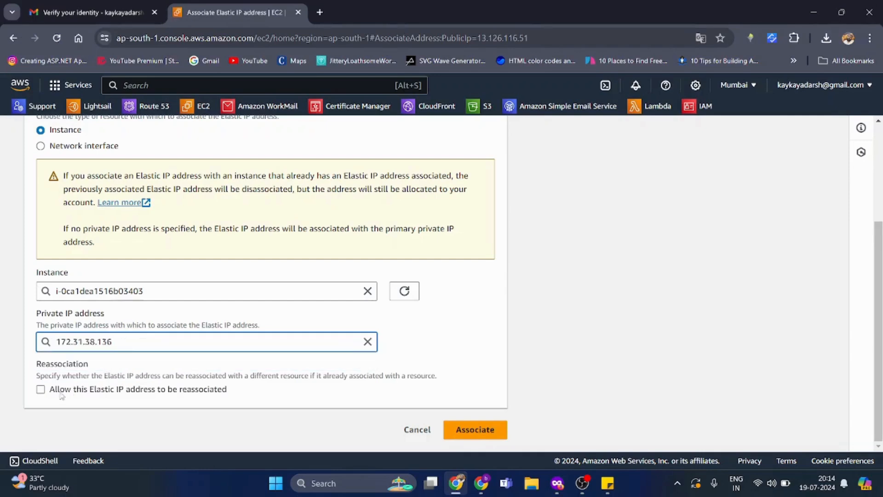
{"action": "left_click", "coordinate": [87, 392]}
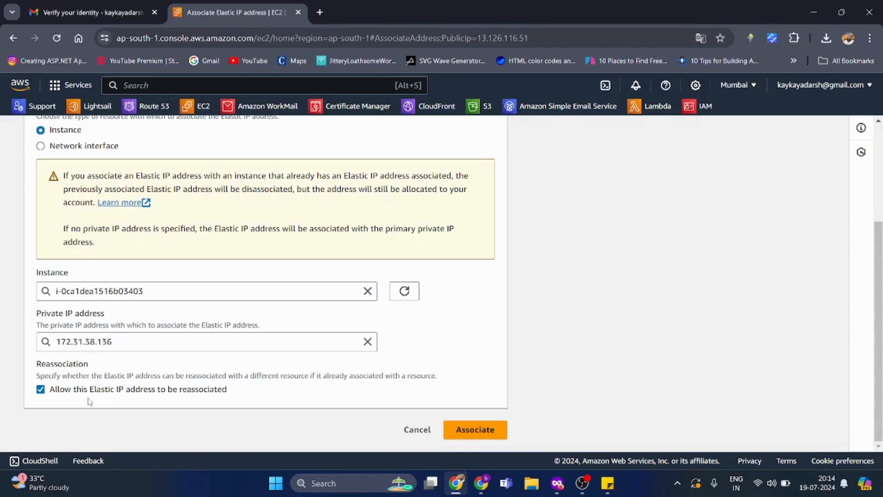
{"action": "left_click", "coordinate": [489, 432]}
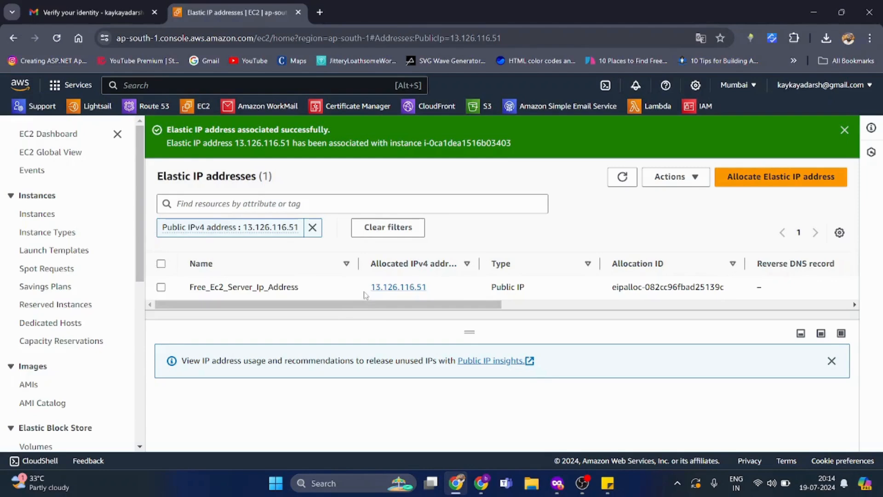
- Copy the Elastic IP 13.126.116.51 onto its own line in the sticky note, then return to Instances
{"action": "left_click_drag", "start_coordinate": [367, 289], "coordinate": [442, 292]}
{"action": "key", "text": "ctrl+c"}
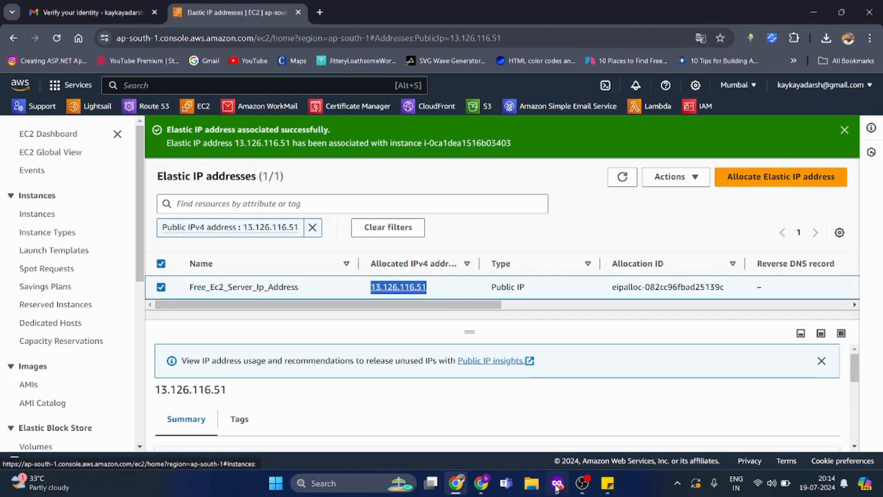
{"action": "left_click", "coordinate": [607, 483]}
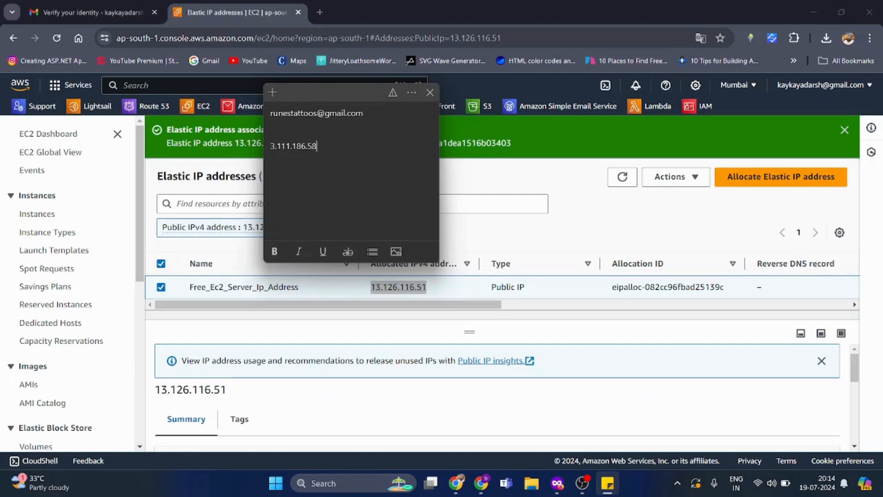
{"action": "key", "text": "ctrl+v"}
{"action": "key", "text": "Left"}
{"action": "key", "text": "Left"}
{"action": "key", "text": "Left"}
{"action": "key", "text": "Left"}
{"action": "key", "text": "Left"}
{"action": "key", "text": "Left"}
{"action": "key", "text": "Return"}
{"action": "key", "text": "Return"}
{"action": "left_click", "coordinate": [557, 188]}
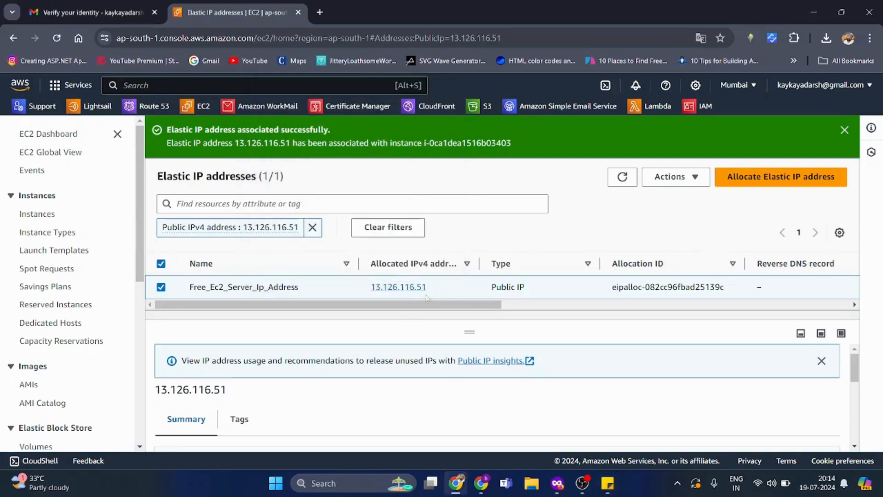
{"action": "left_click", "coordinate": [46, 217]}
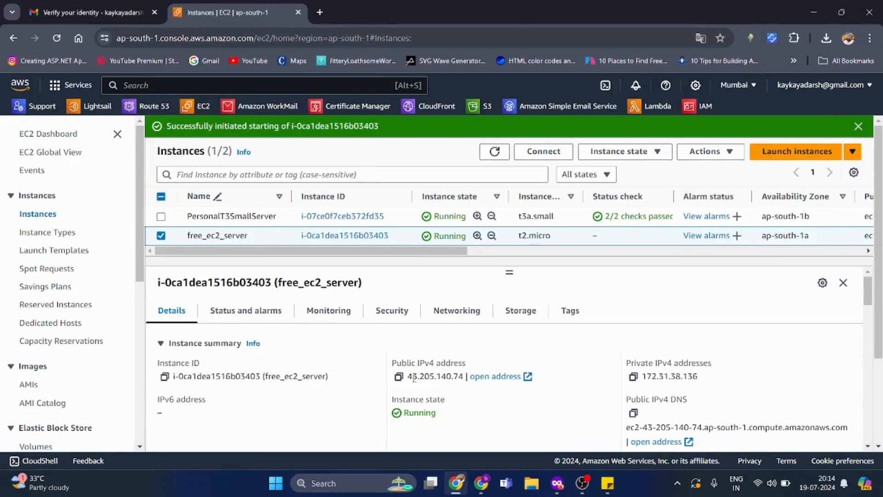
- Reload Instances and check that free_ec2_server's public IPv4 matches the note's 13.126.116.51
{"action": "left_click", "coordinate": [615, 486]}
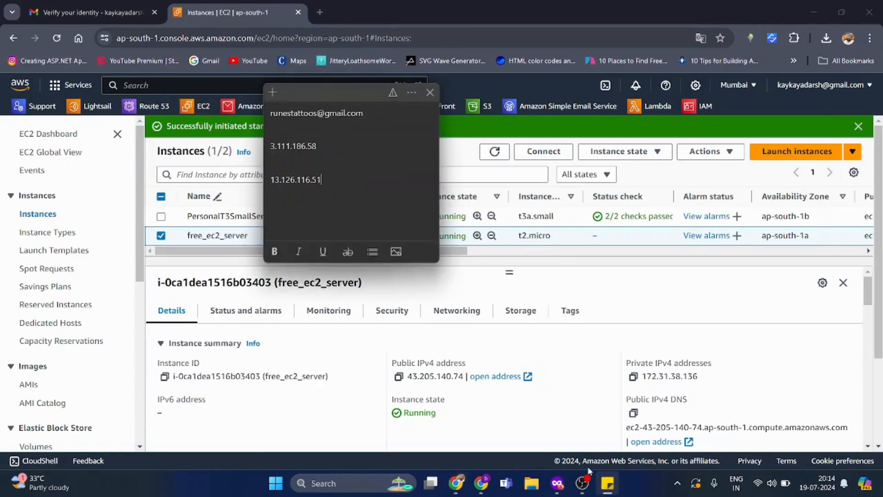
{"action": "left_click", "coordinate": [583, 345]}
{"action": "key", "text": "F5"}
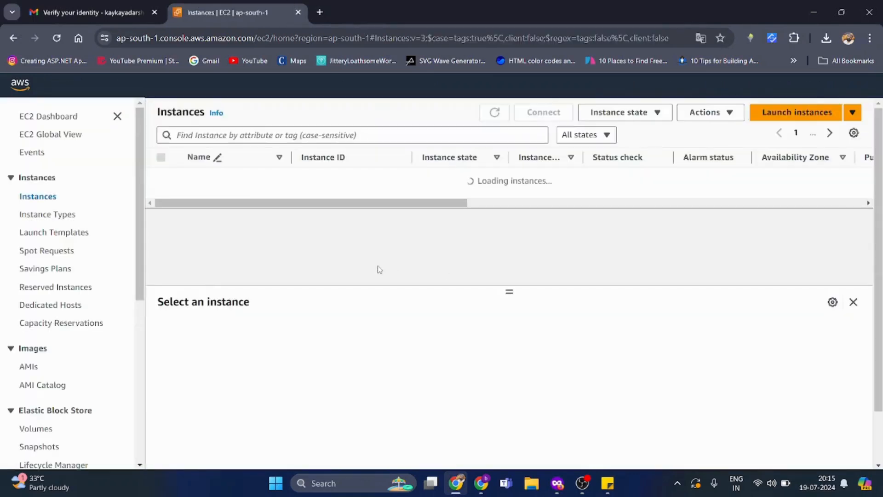
{"action": "left_click", "coordinate": [404, 197]}
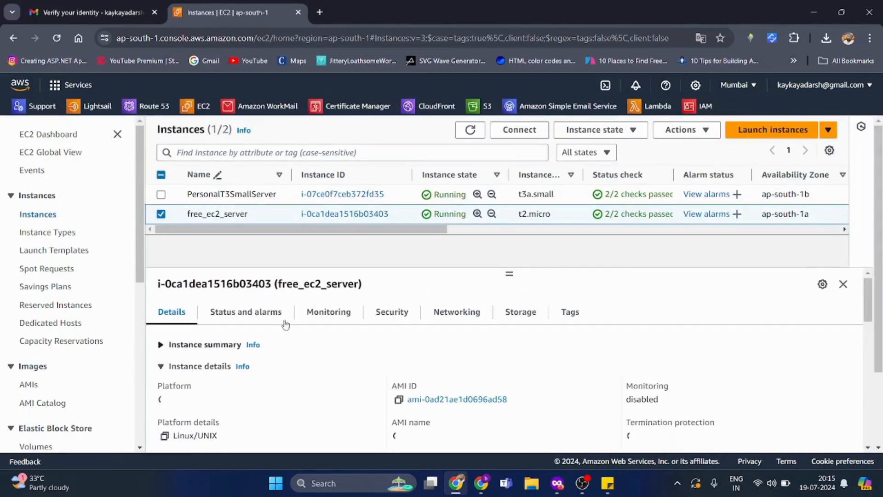
{"action": "left_click", "coordinate": [211, 346]}
{"action": "left_click", "coordinate": [608, 483]}
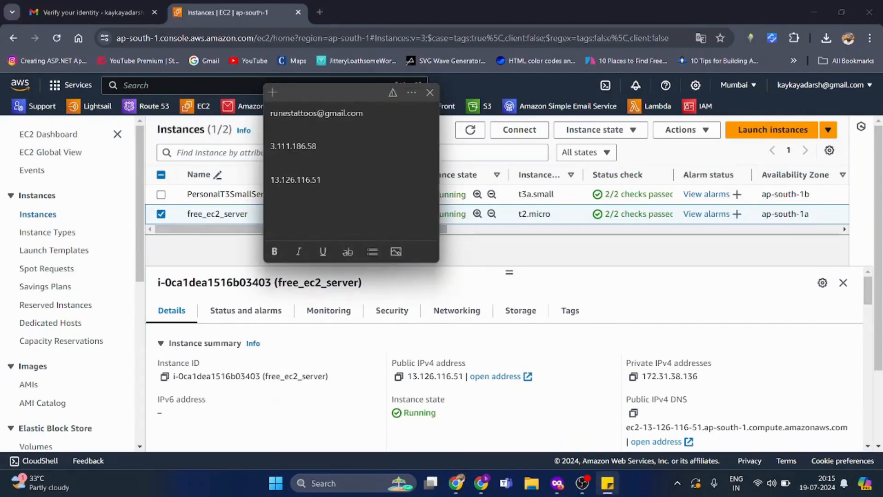
{"action": "left_click", "coordinate": [430, 92]}
- Stop free_ec2_server and reselect it to verify its public IPv4 stays 13.126.116.51
{"action": "left_click", "coordinate": [591, 130]}
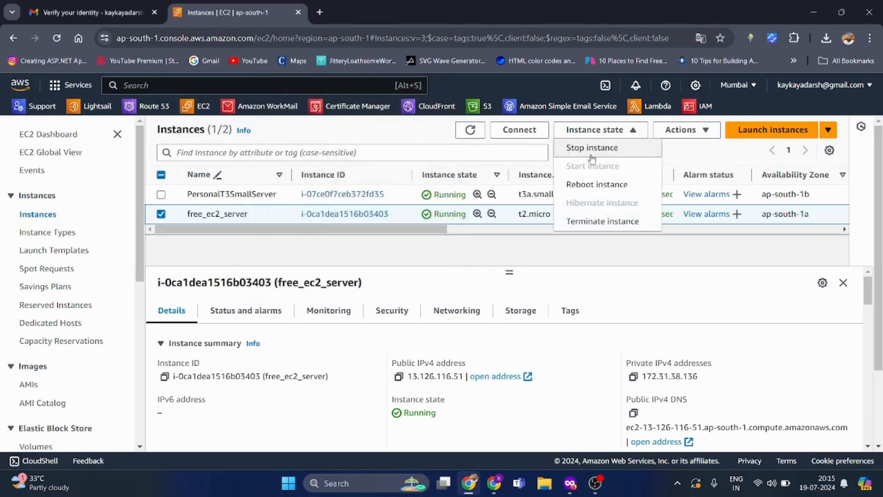
{"action": "left_click", "coordinate": [592, 149]}
{"action": "left_click", "coordinate": [665, 368]}
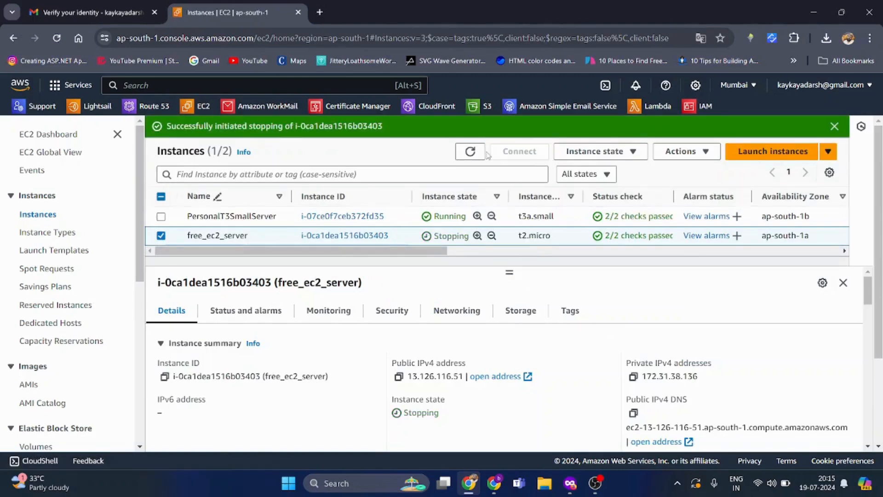
{"action": "double_click", "coordinate": [520, 151]}
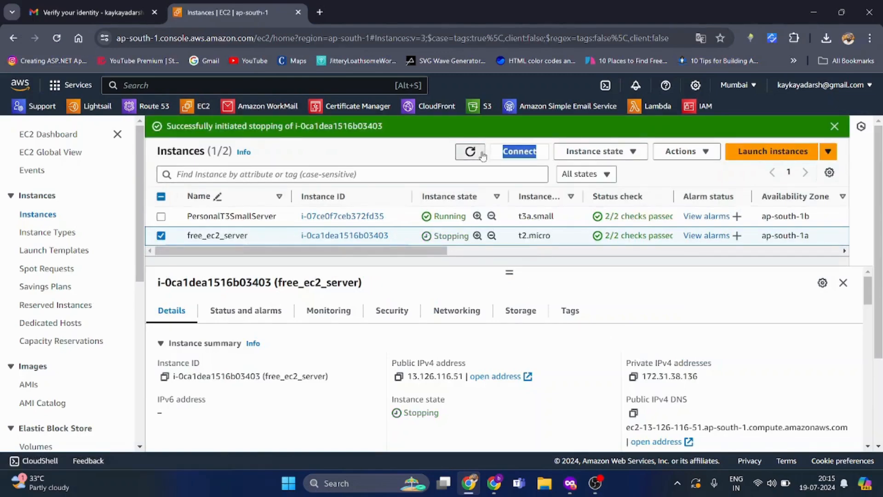
{"action": "left_click", "coordinate": [834, 127]}
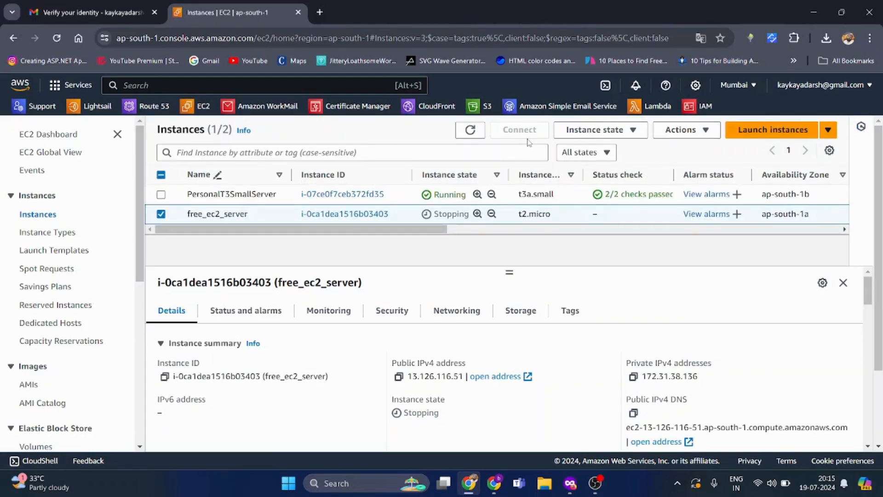
{"action": "left_click", "coordinate": [561, 195]}
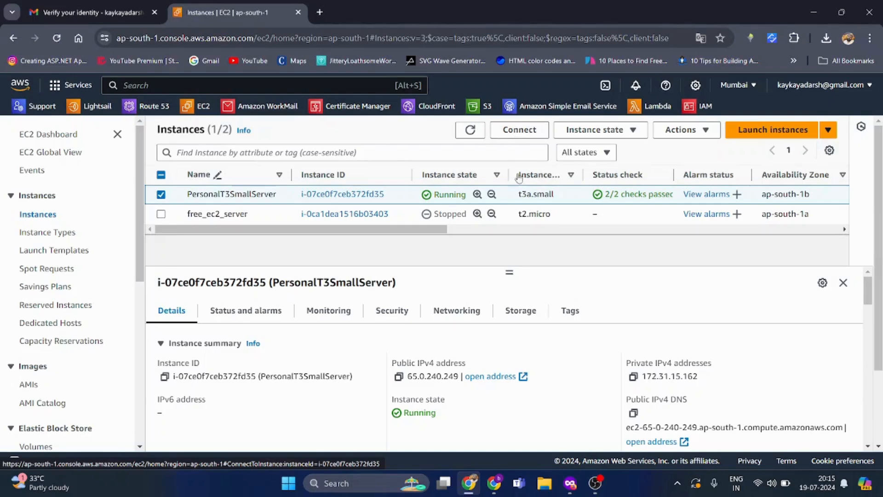
{"action": "left_click", "coordinate": [581, 214]}
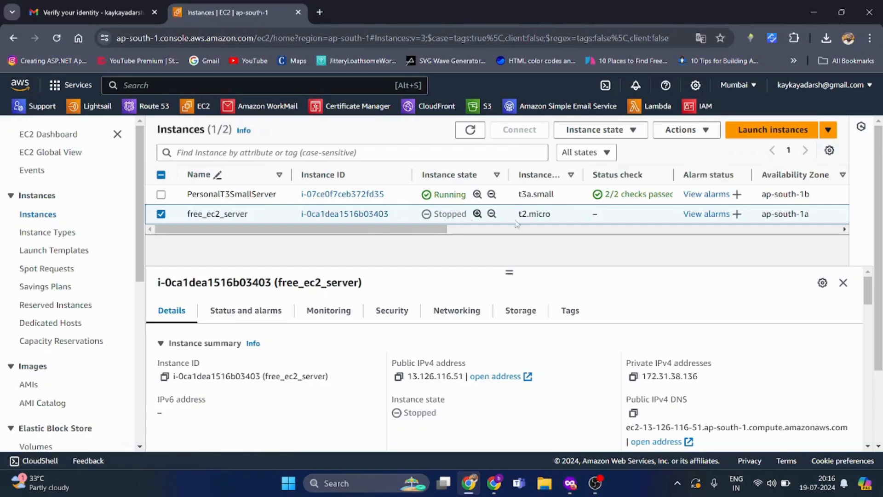
- Start free_ec2_server, reload and refresh, then highlight its public IPv4 13.126.116.51
{"action": "left_click", "coordinate": [598, 130]}
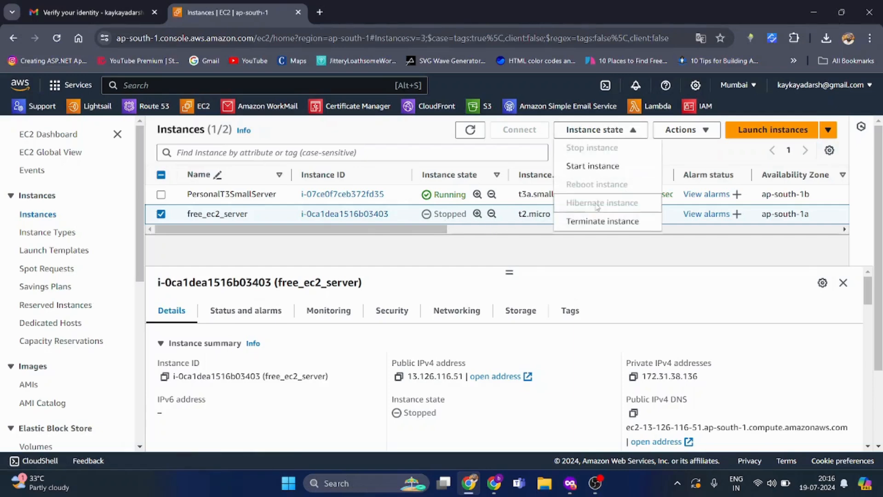
{"action": "left_click", "coordinate": [603, 167]}
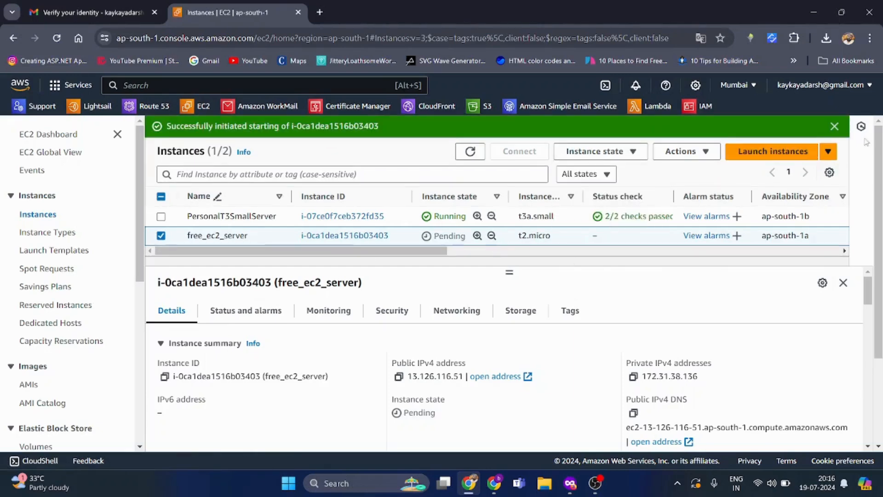
{"action": "left_click", "coordinate": [835, 126]}
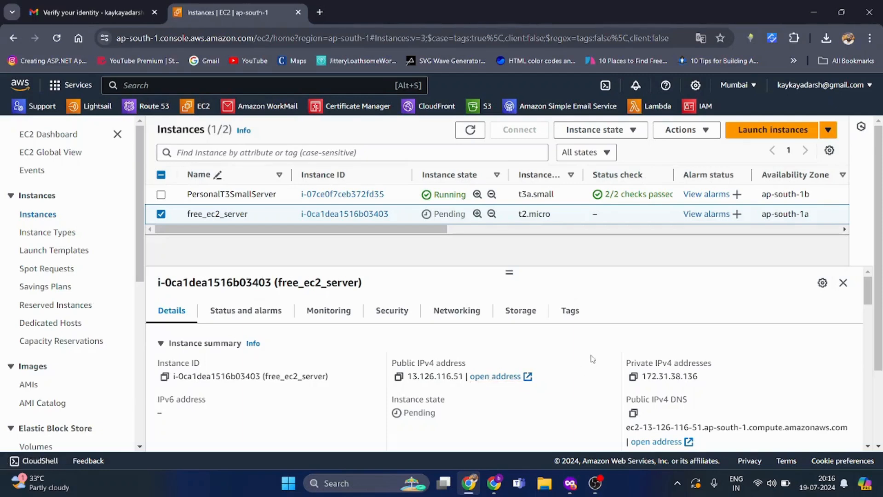
{"action": "key", "text": "F5"}
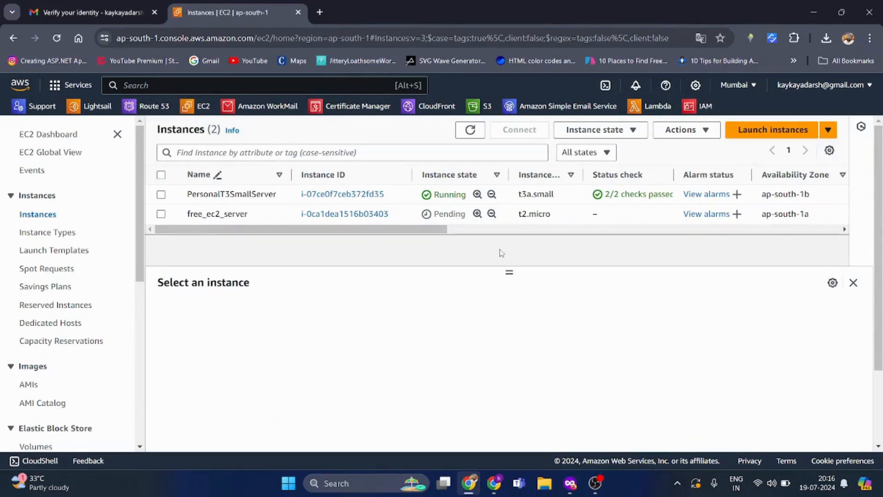
{"action": "left_click", "coordinate": [577, 217]}
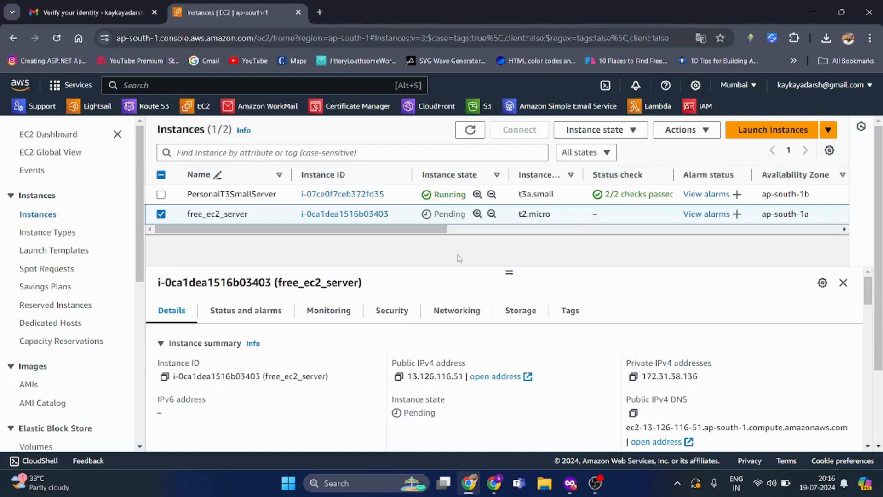
{"action": "left_click", "coordinate": [470, 131]}
{"action": "left_click_drag", "start_coordinate": [407, 380], "coordinate": [462, 378]}
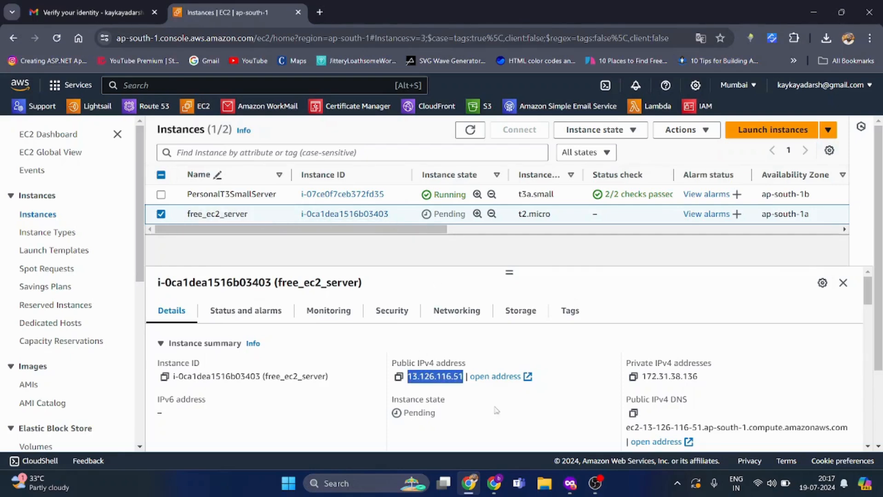
- Open Sticky Notes to compare the saved 13.126.116.51 with the instance, then refresh the list
{"action": "left_click", "coordinate": [347, 475]}
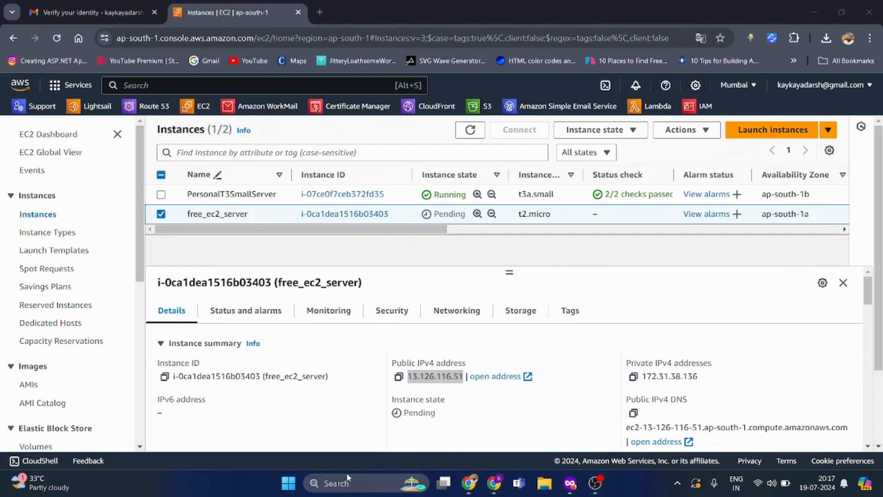
{"action": "type", "text": "st"}
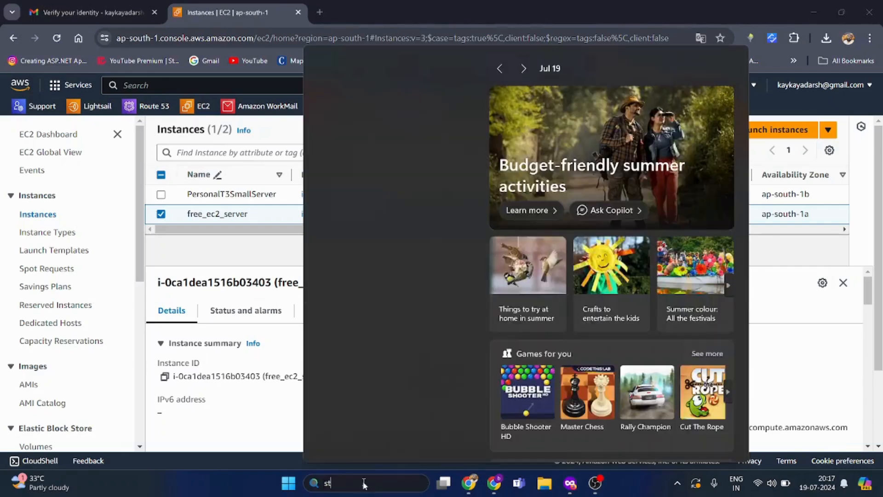
{"action": "type", "text": "icky"}
{"action": "key", "text": "Return"}
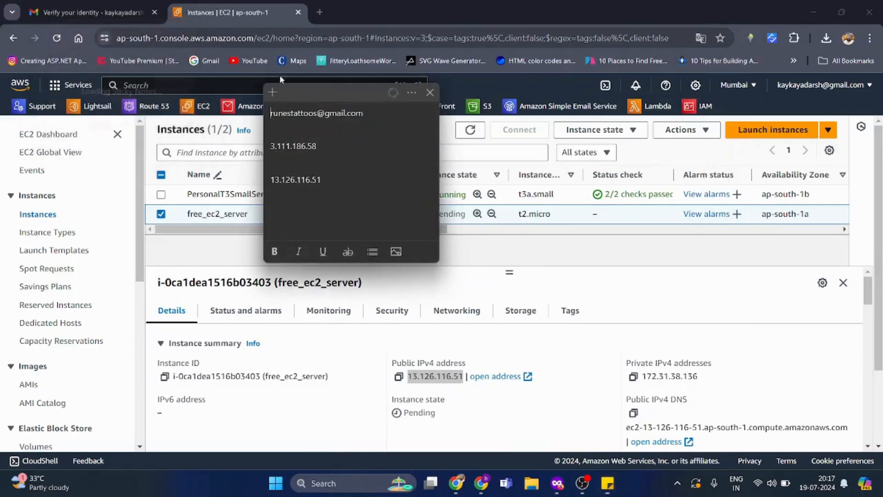
{"action": "left_click_drag", "start_coordinate": [307, 85], "coordinate": [184, 83]}
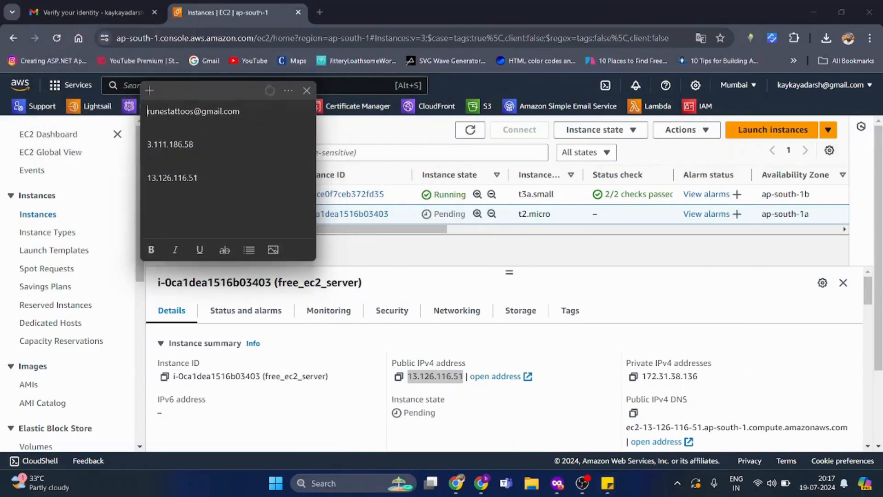
{"action": "left_click_drag", "start_coordinate": [199, 177], "coordinate": [148, 177]}
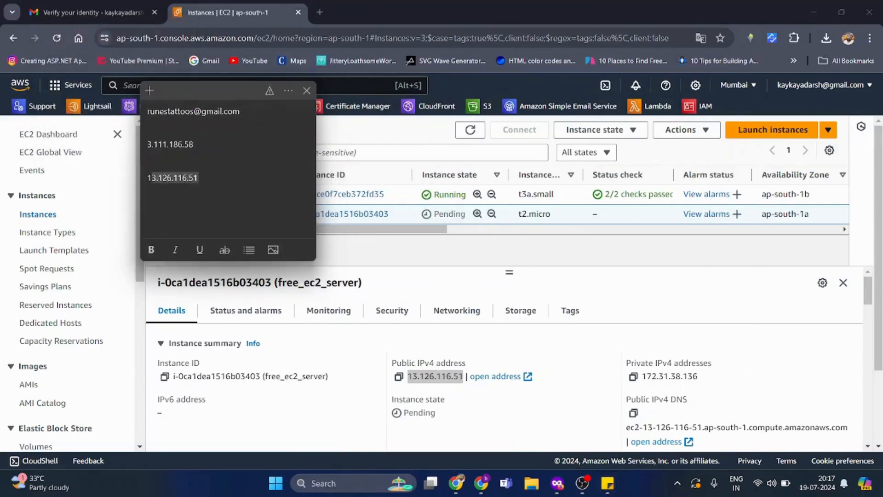
{"action": "left_click", "coordinate": [497, 262]}
{"action": "left_click", "coordinate": [471, 134]}
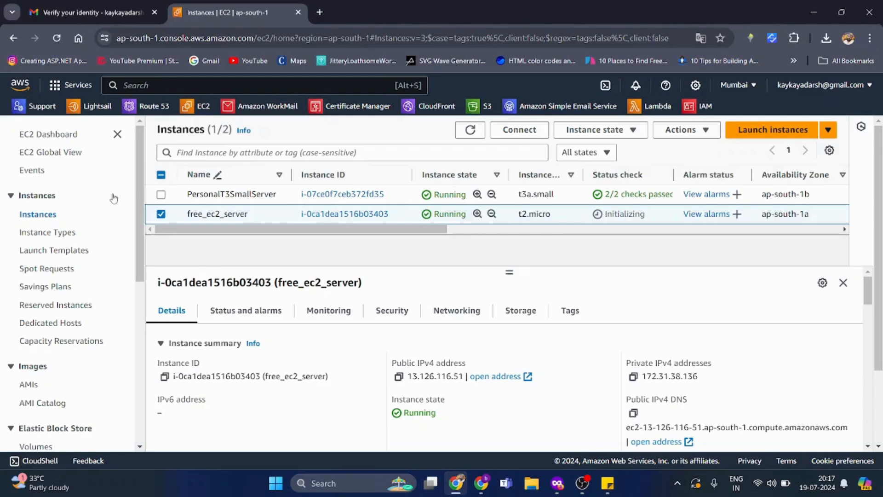
- Go back to Console Home via the AWS logo
{"action": "left_click", "coordinate": [26, 85]}
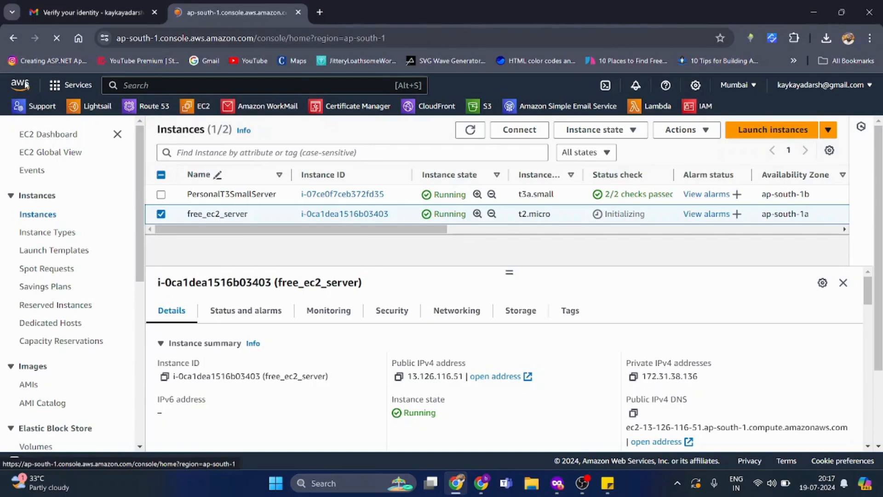